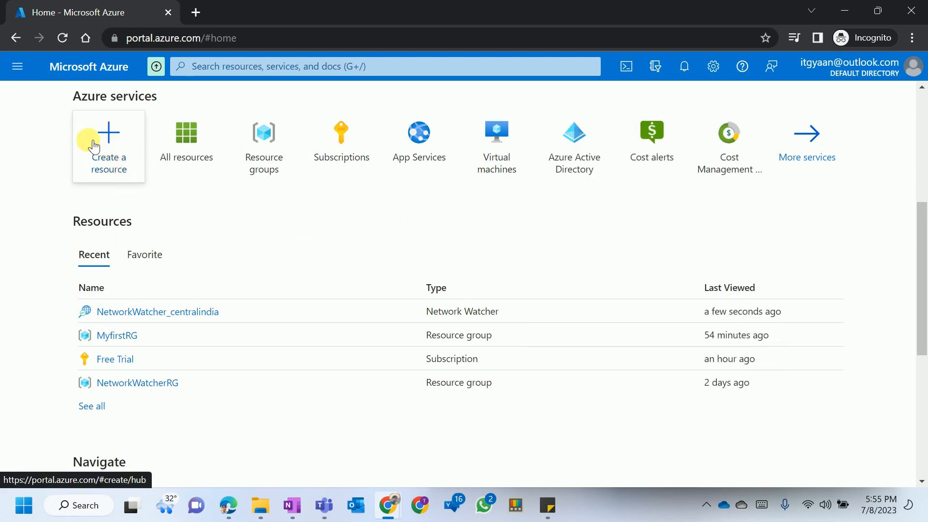
# View the Create a resource page and the list of all resources in the directory.
pyautogui.click(21, 68)
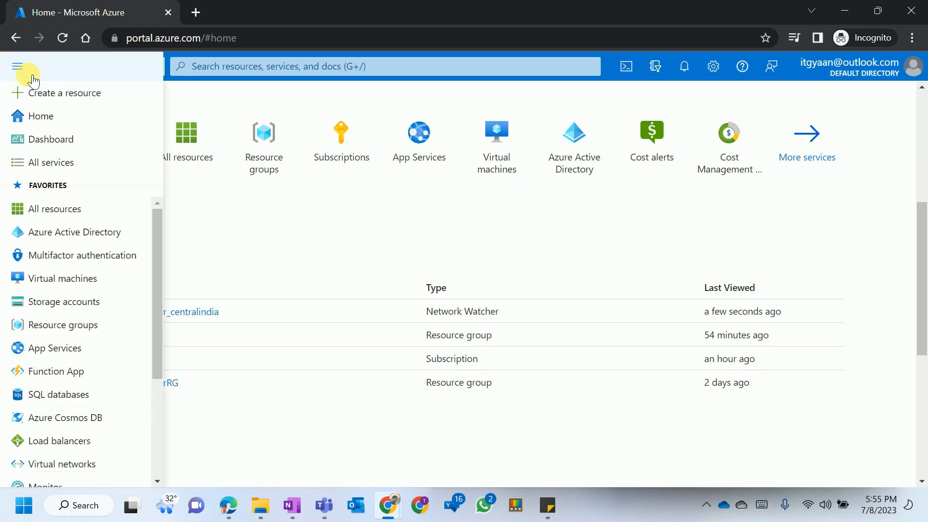
pyautogui.click(73, 95)
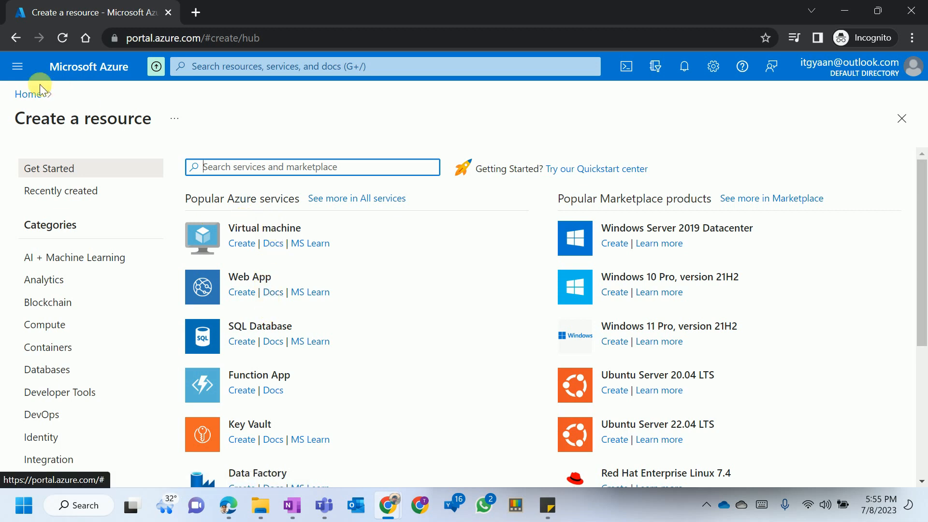
pyautogui.click(19, 67)
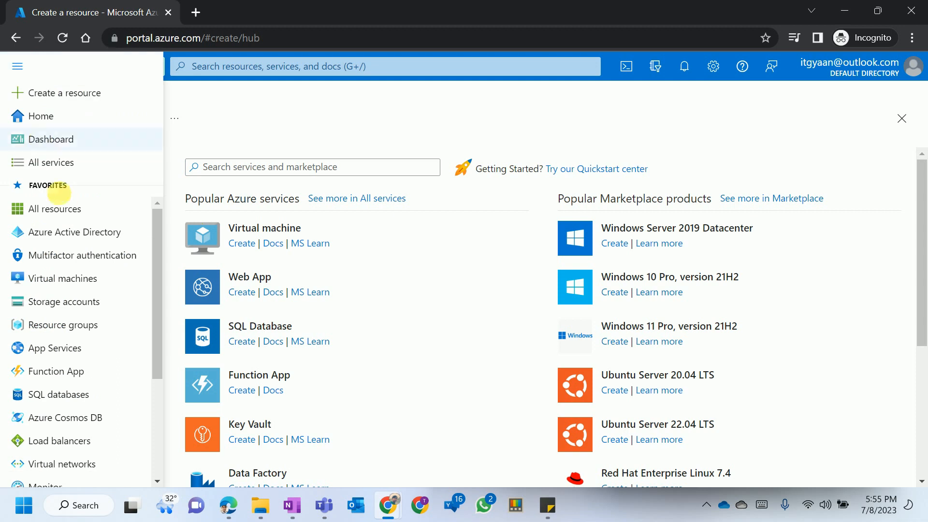
pyautogui.click(53, 210)
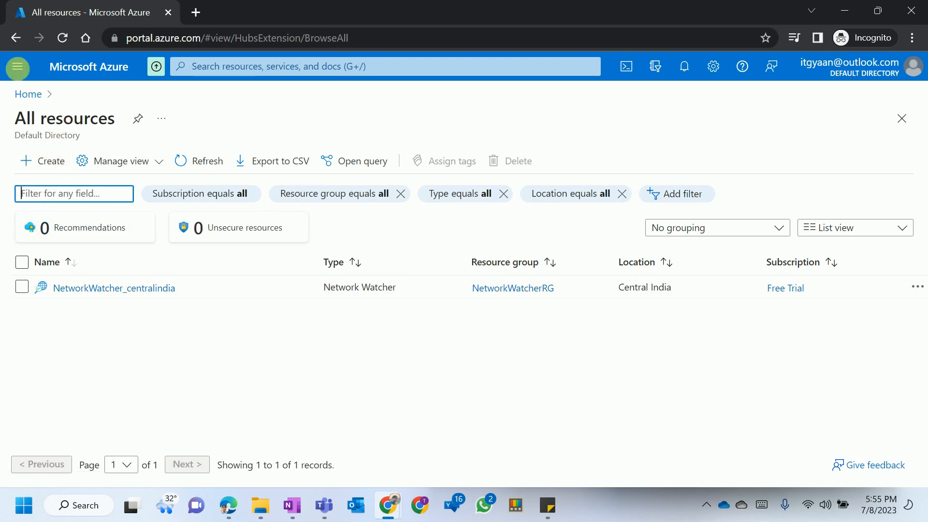
# Open the Virtual machines service and start creating a new Azure virtual machine.
pyautogui.click(19, 67)
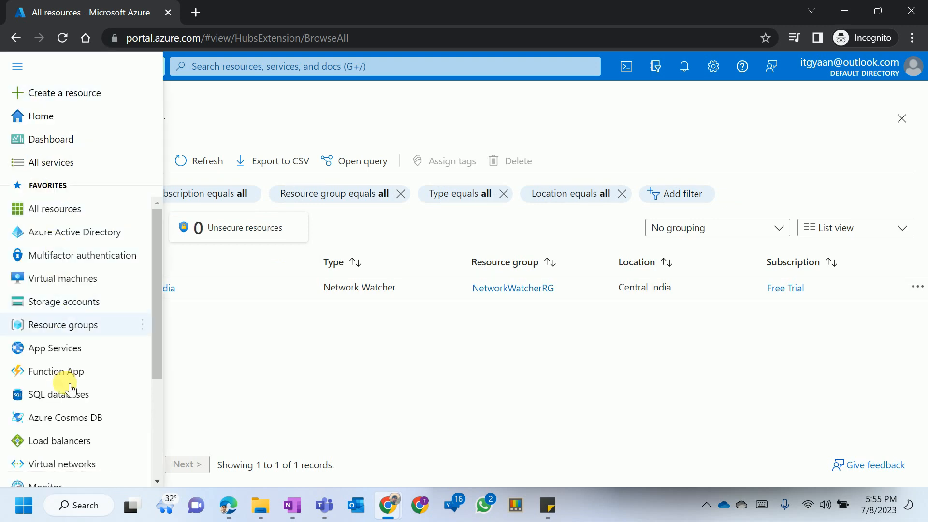
pyautogui.click(63, 283)
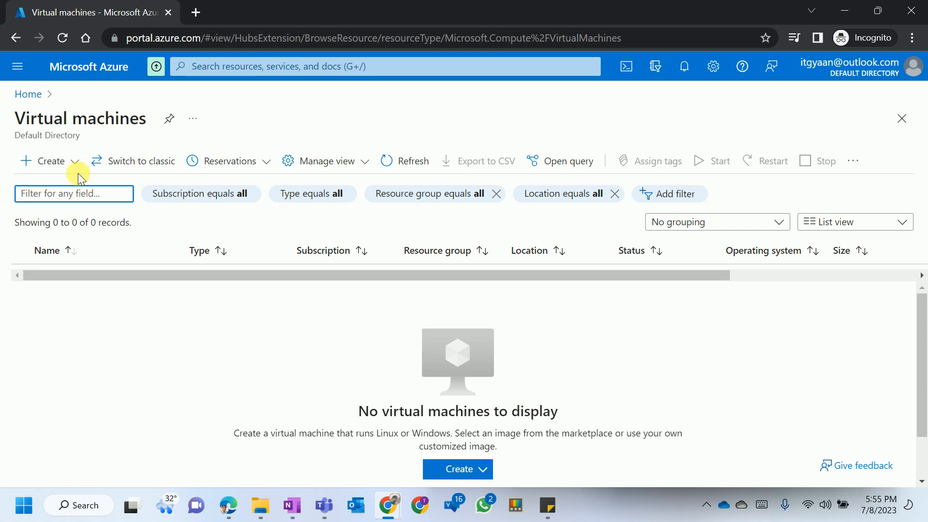
pyautogui.click(65, 165)
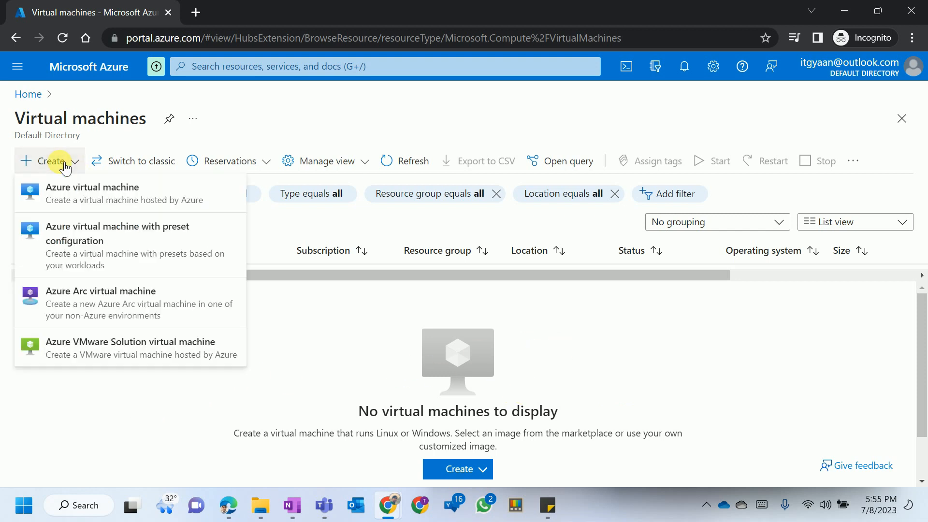
pyautogui.click(82, 196)
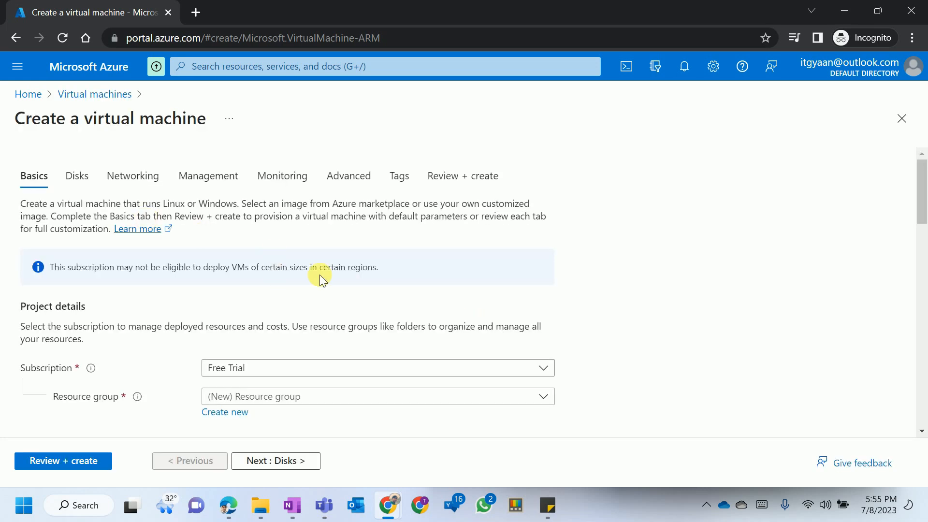
# Select the Free Trial subscription in the virtual machine's project details.
pyautogui.scroll(-5, 320, 274)
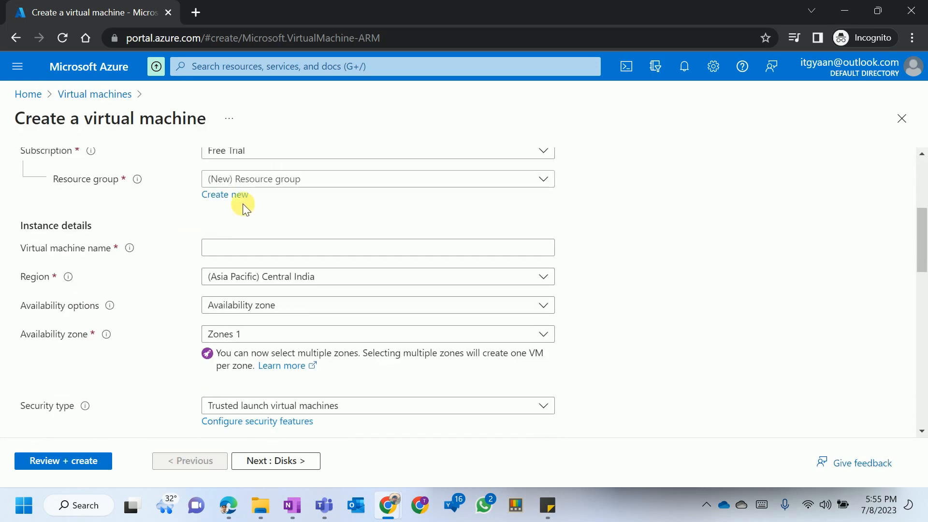
pyautogui.scroll(2, 309, 220)
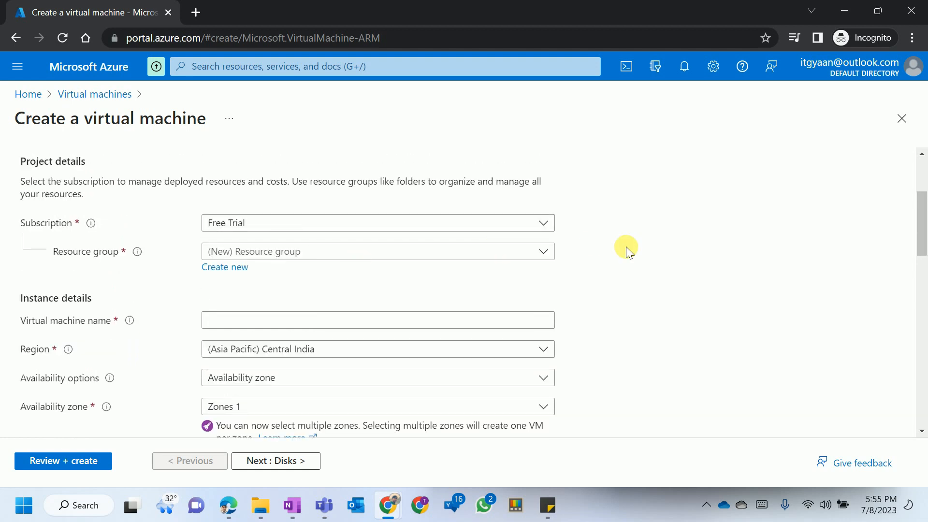
pyautogui.click(231, 224)
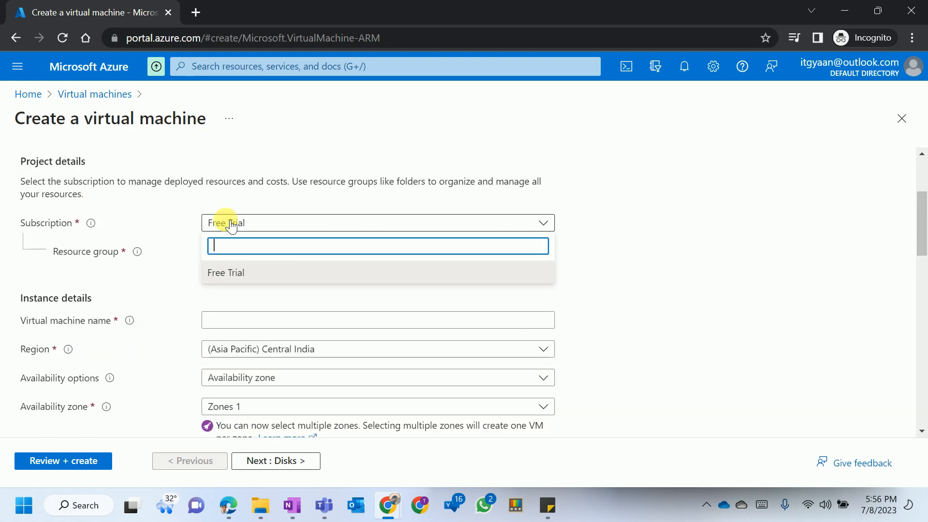
pyautogui.click(231, 273)
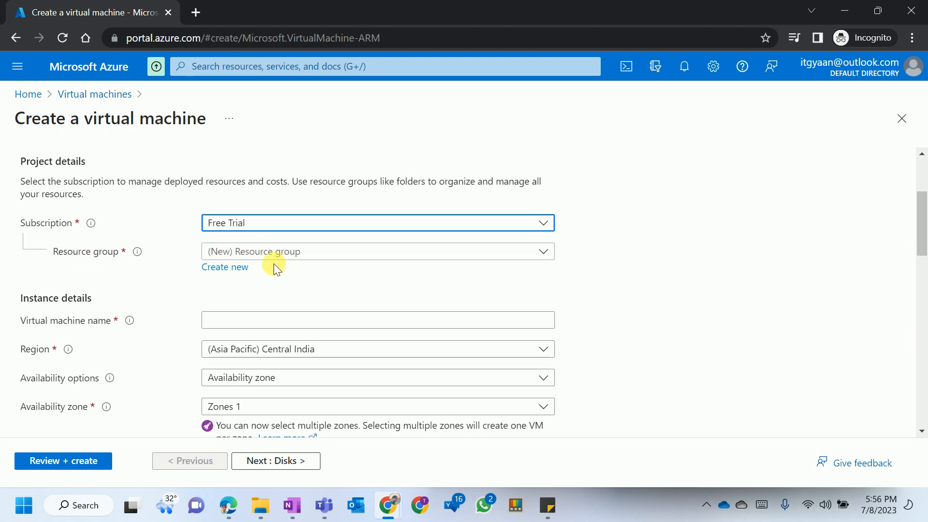
# Check the existing resource groups, and create a new one named DemoRG for the virtual machine.
pyautogui.click(334, 254)
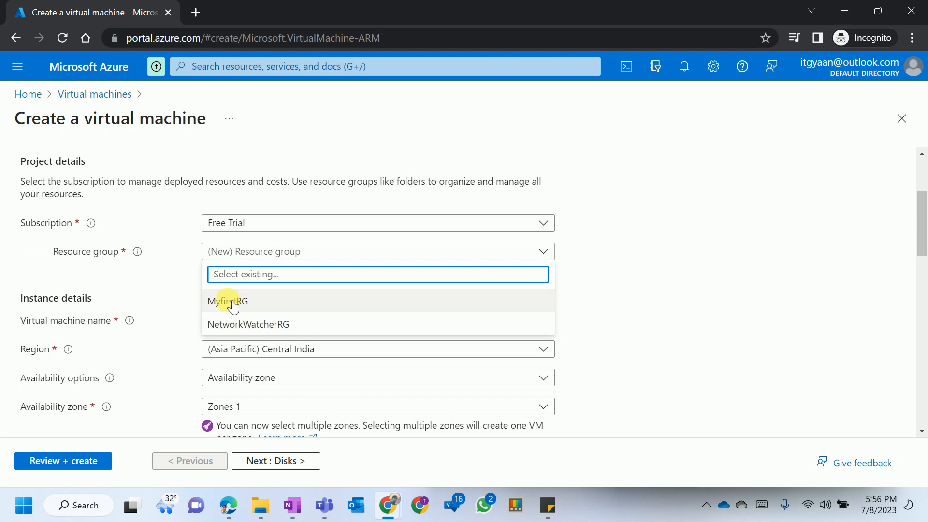
pyautogui.click(174, 276)
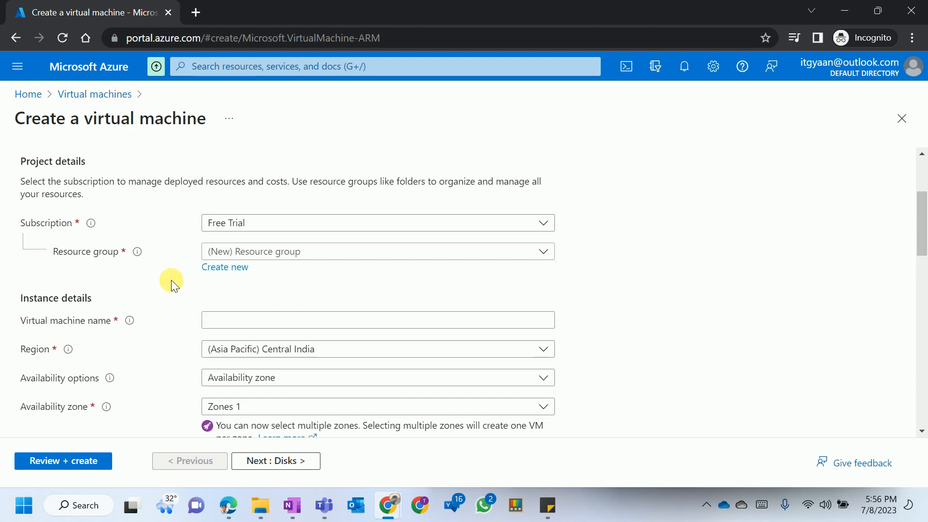
pyautogui.click(230, 273)
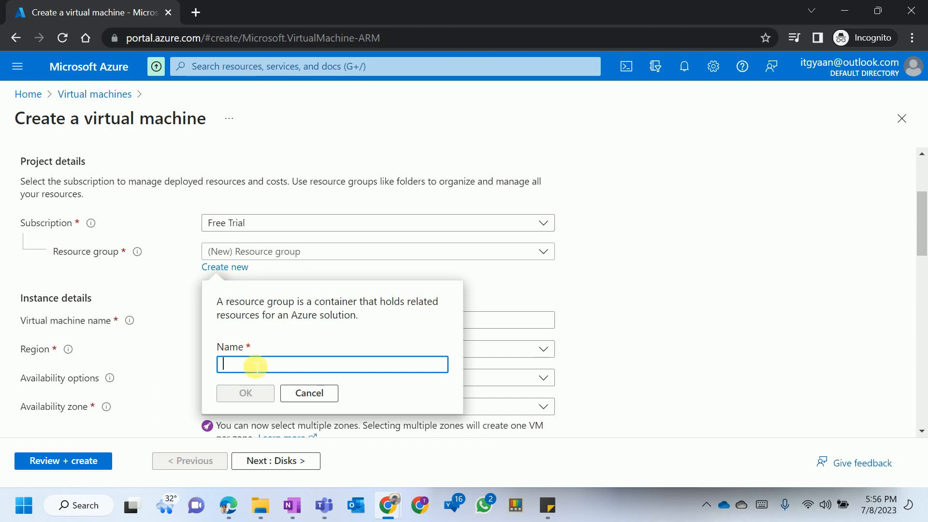
pyautogui.write('DemoRG')
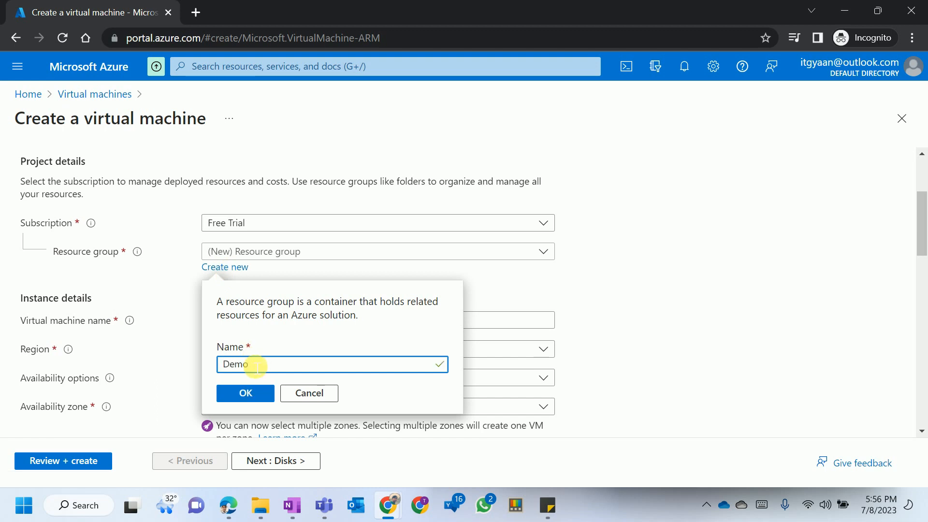
pyautogui.click(245, 393)
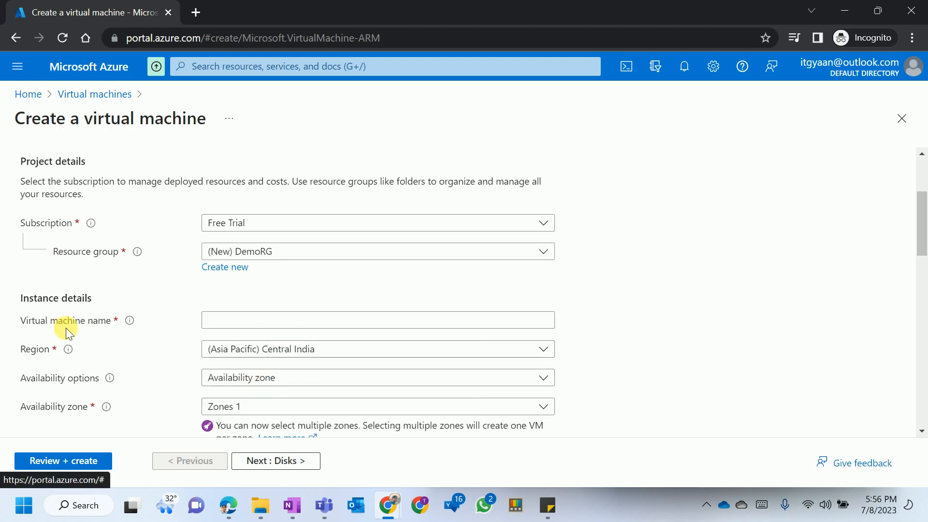
# Name the virtual machine DemoVM and look through the available regions.
pyautogui.scroll(-1, 266, 314)
pyautogui.click(234, 252)
pyautogui.write('DemoVM')
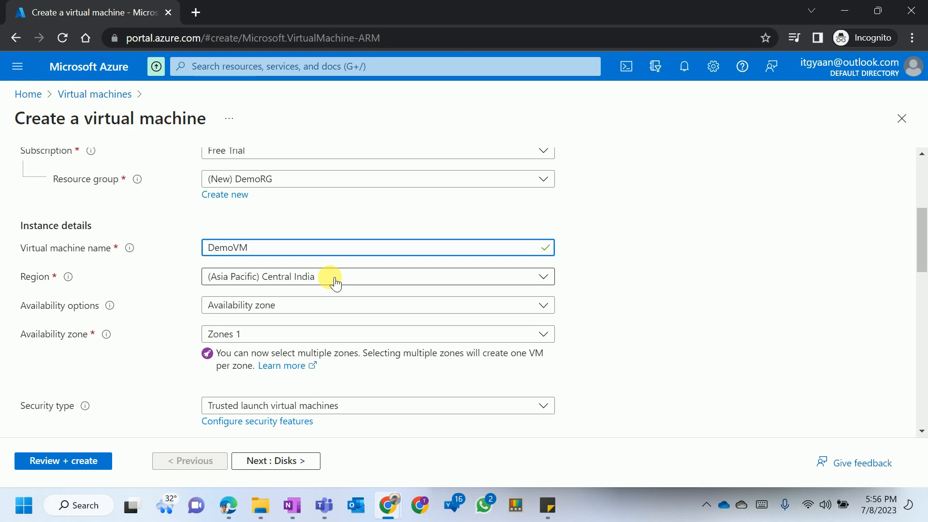
pyautogui.click(358, 279)
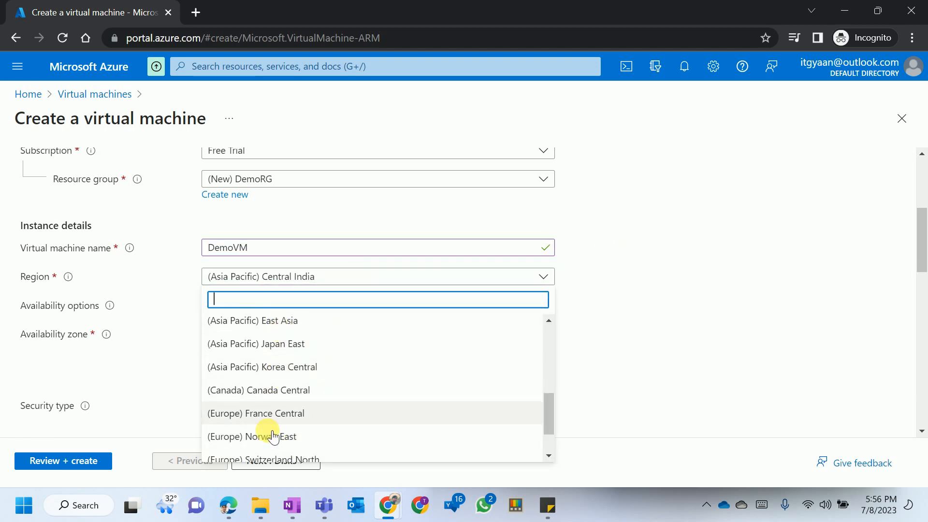
pyautogui.click(326, 282)
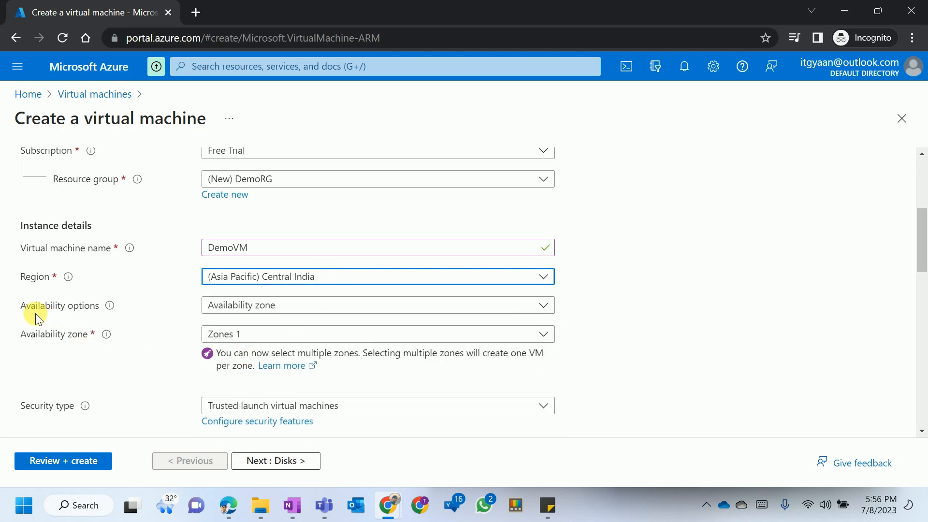
# Set the availability options to No infrastructure redundancy required and the security type to Standard.
pyautogui.click(278, 307)
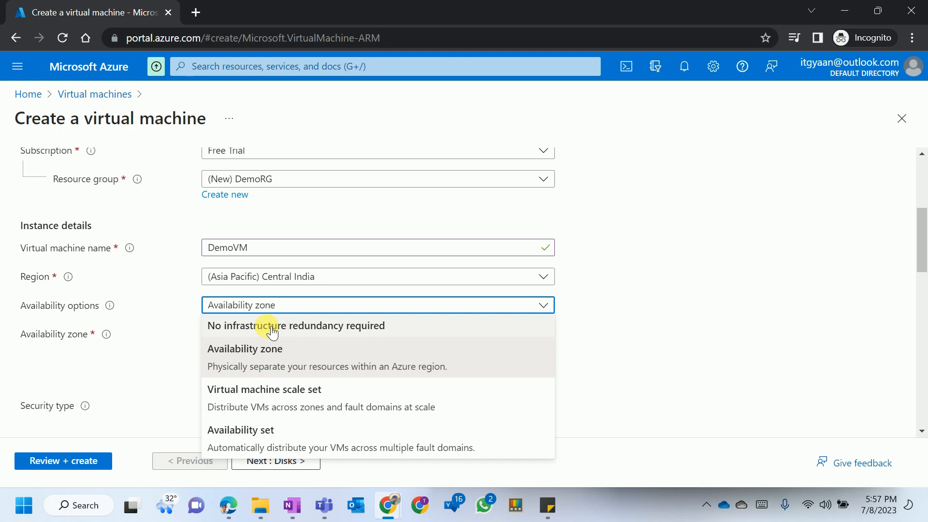
pyautogui.click(328, 334)
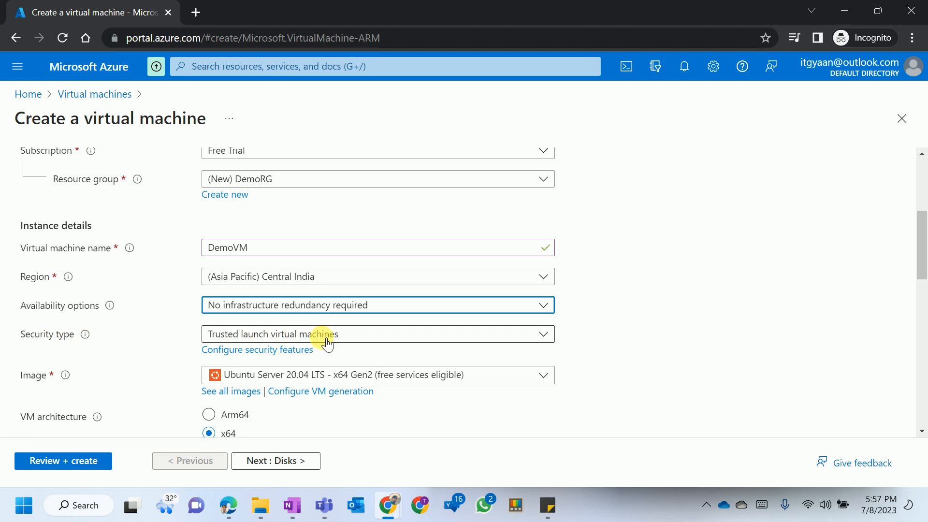
pyautogui.click(327, 341)
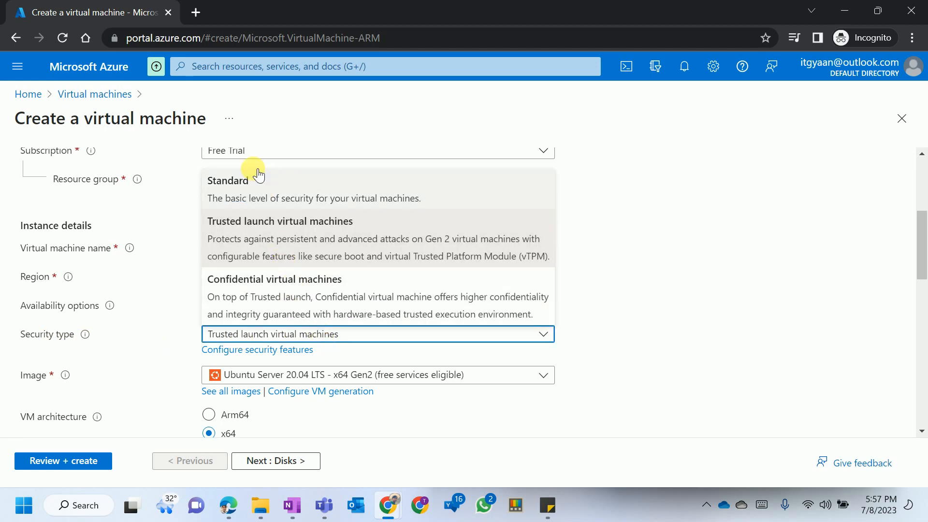
pyautogui.click(251, 190)
# Browse all marketplace images for the virtual machine, examining the versions offered for Windows Server, Windows 10 and Windows 11.
pyautogui.scroll(-1, 352, 362)
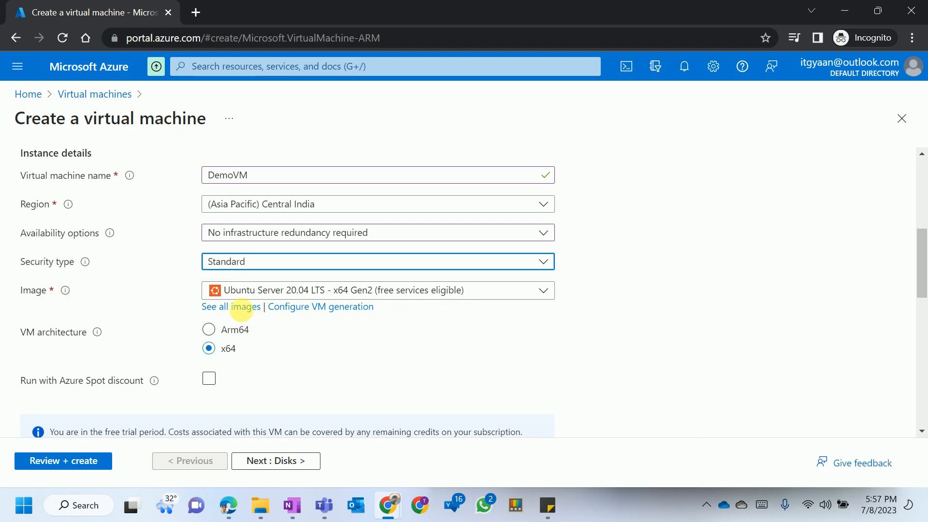
pyautogui.click(239, 307)
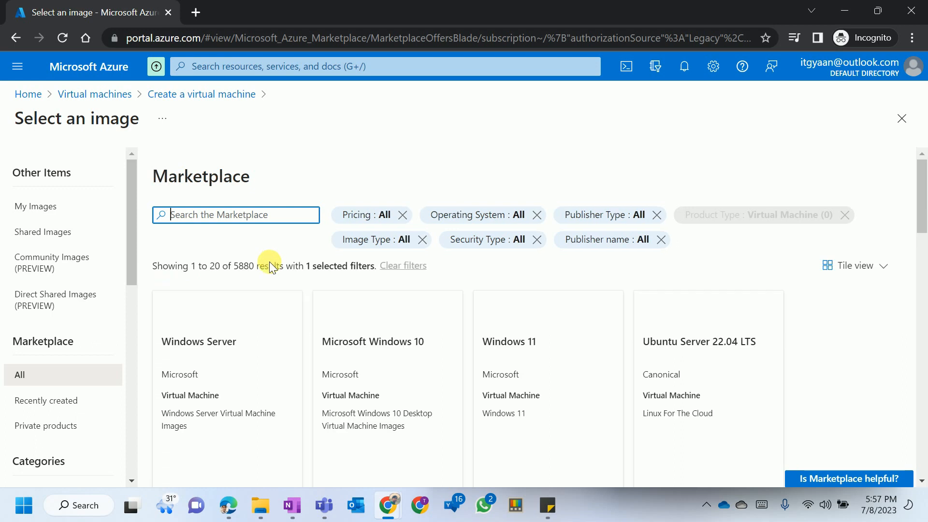
pyautogui.scroll(-2, 266, 300)
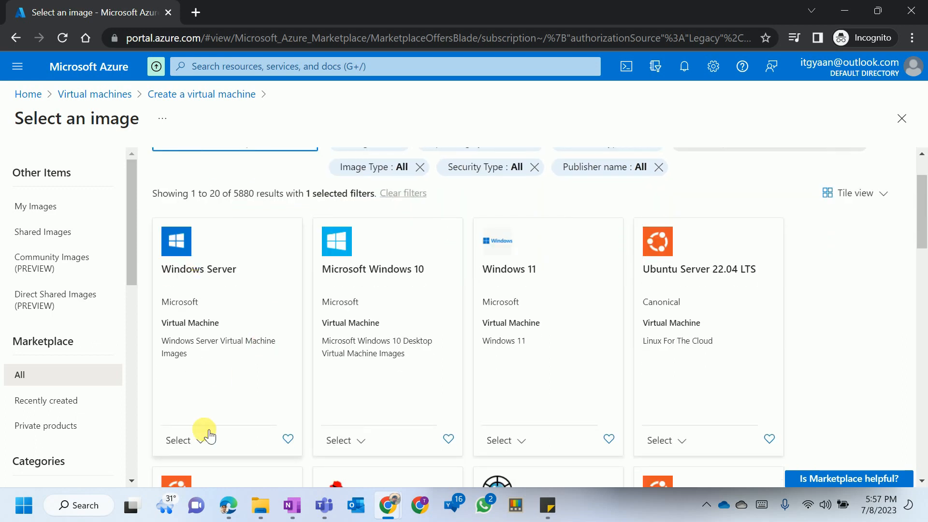
pyautogui.click(198, 441)
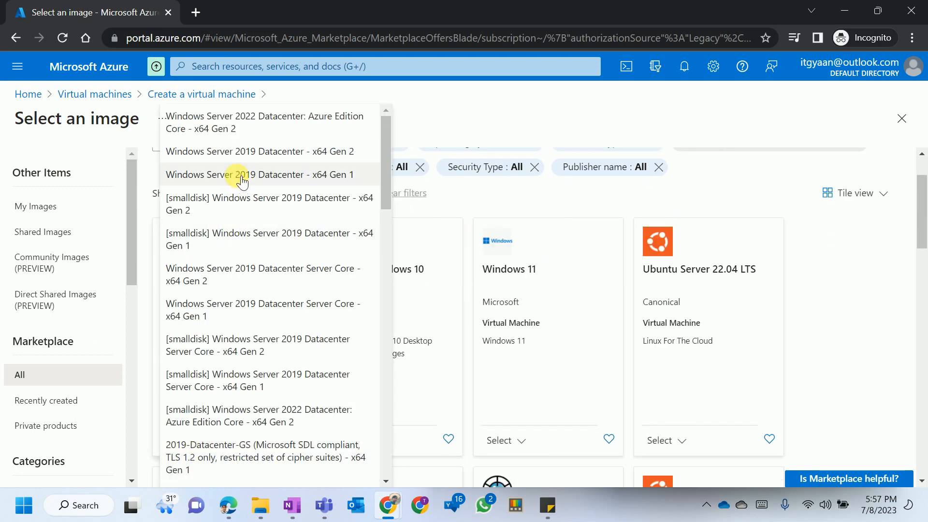
pyautogui.click(847, 337)
pyautogui.scroll(-1, 388, 331)
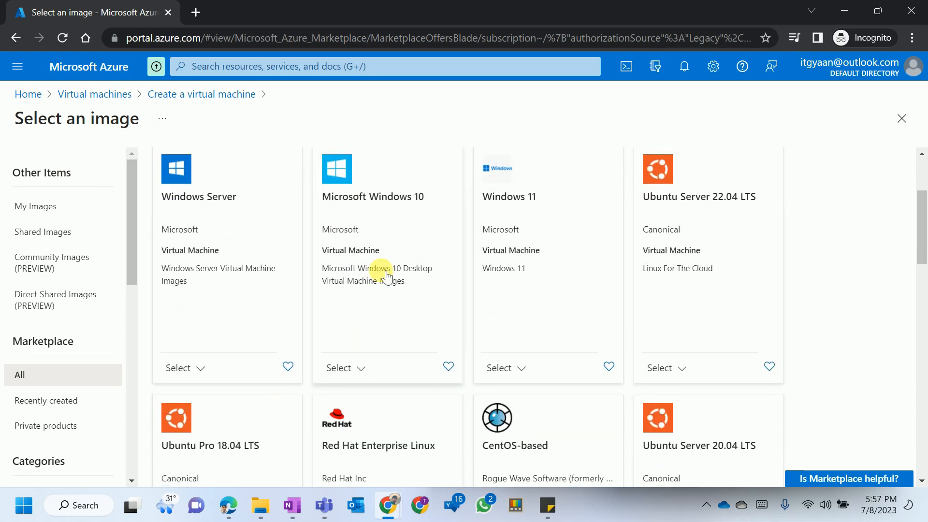
pyautogui.click(361, 368)
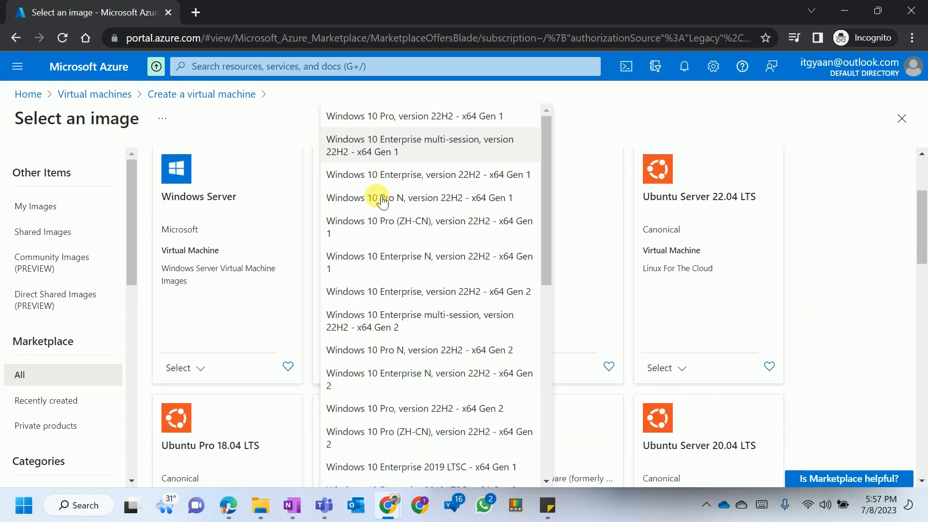
pyautogui.click(816, 362)
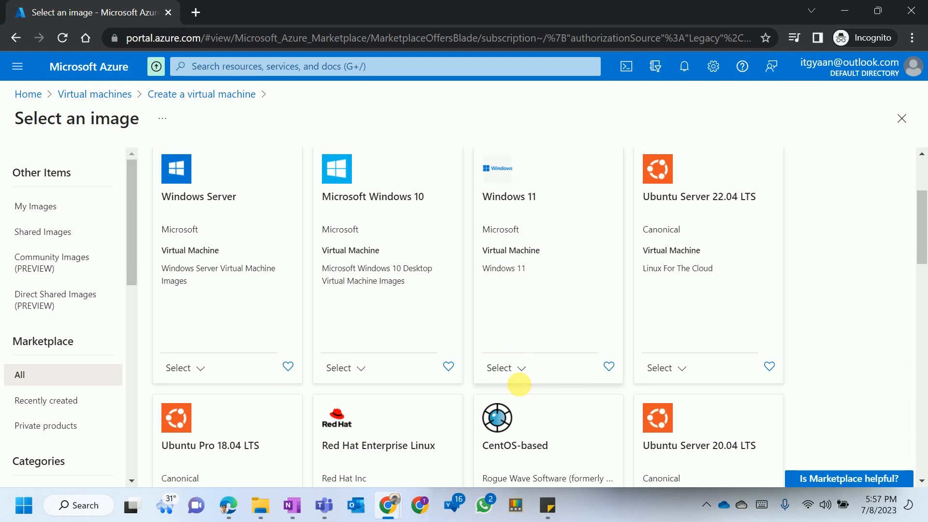
pyautogui.click(521, 370)
pyautogui.click(852, 355)
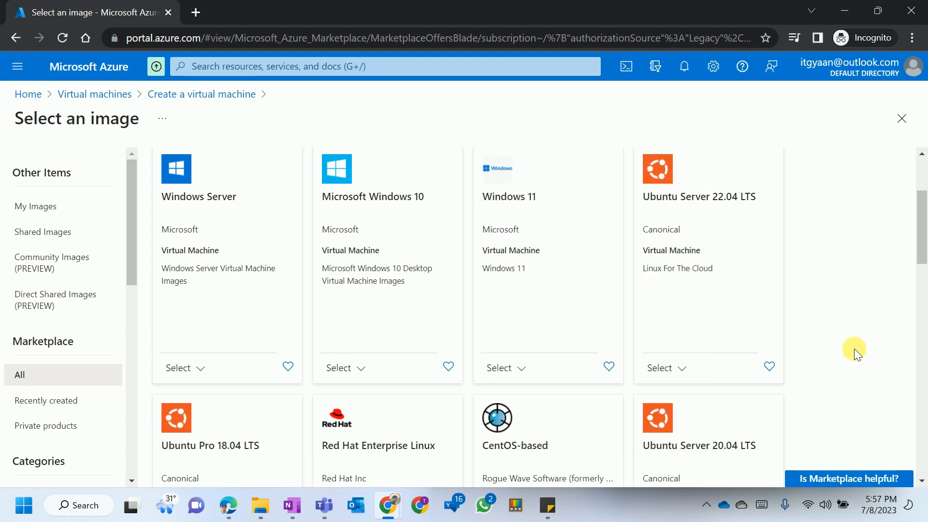
pyautogui.scroll(-3, 709, 283)
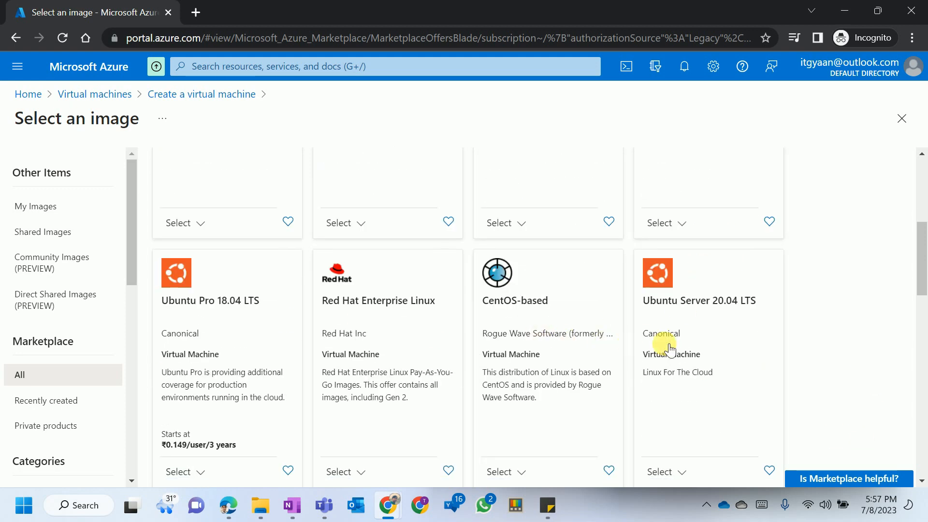
pyautogui.scroll(-3, 412, 343)
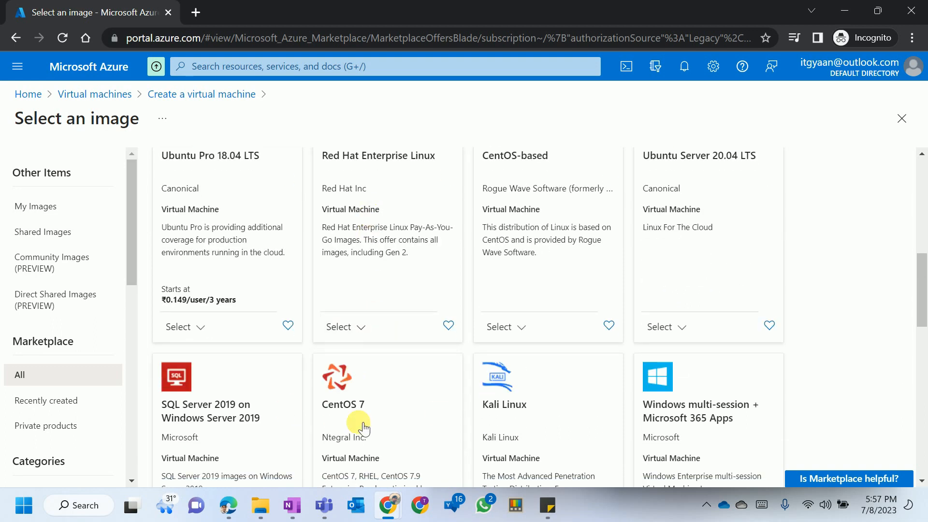
pyautogui.scroll(-4, 836, 375)
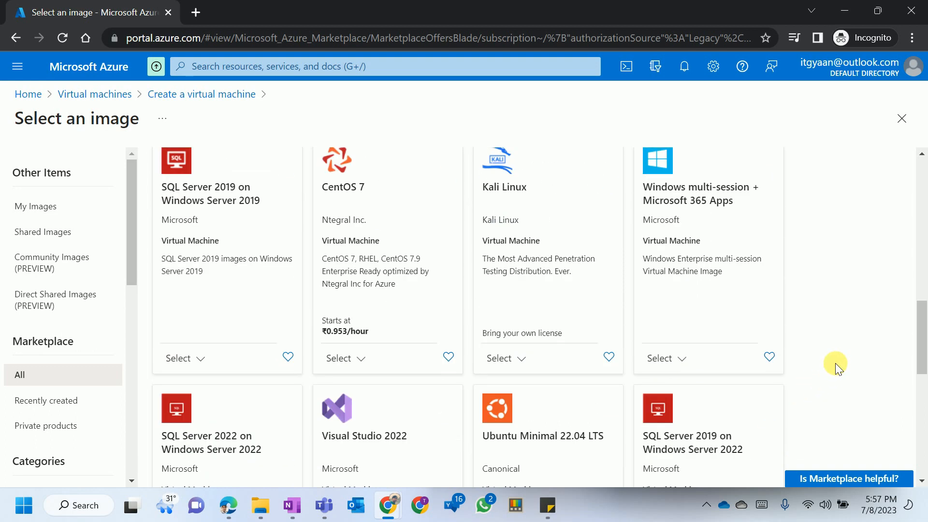
pyautogui.scroll(8, 830, 319)
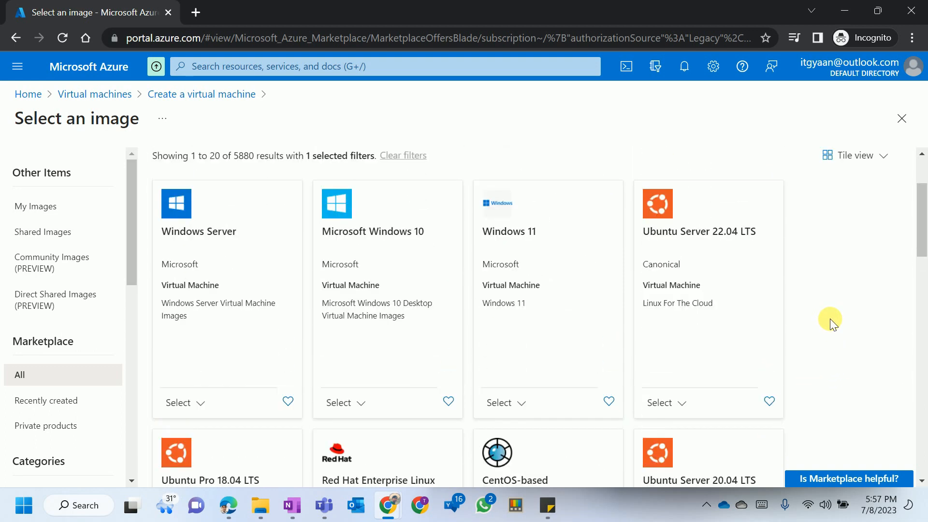
# Choose the Windows Server 2019 Datacenter - x64 Gen 2 image and set the security type to Standard again.
pyautogui.scroll(-4, 352, 348)
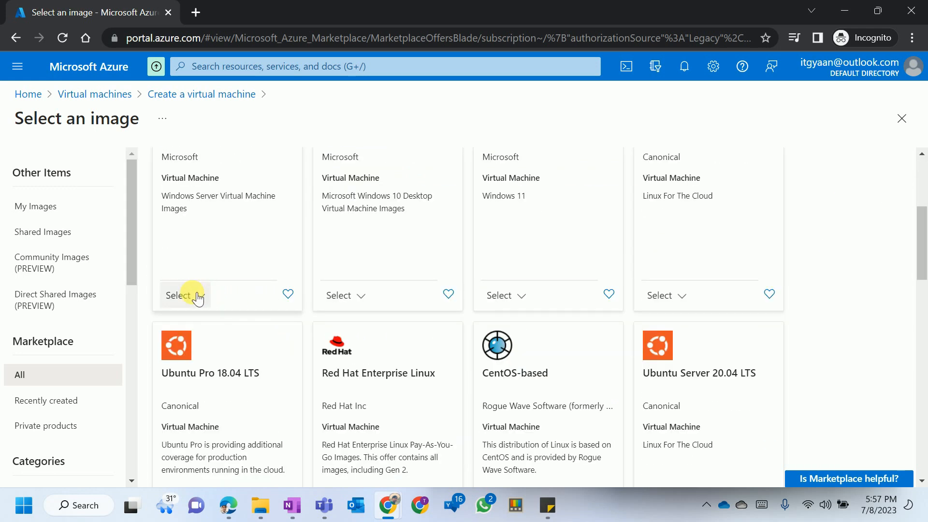
pyautogui.click(201, 297)
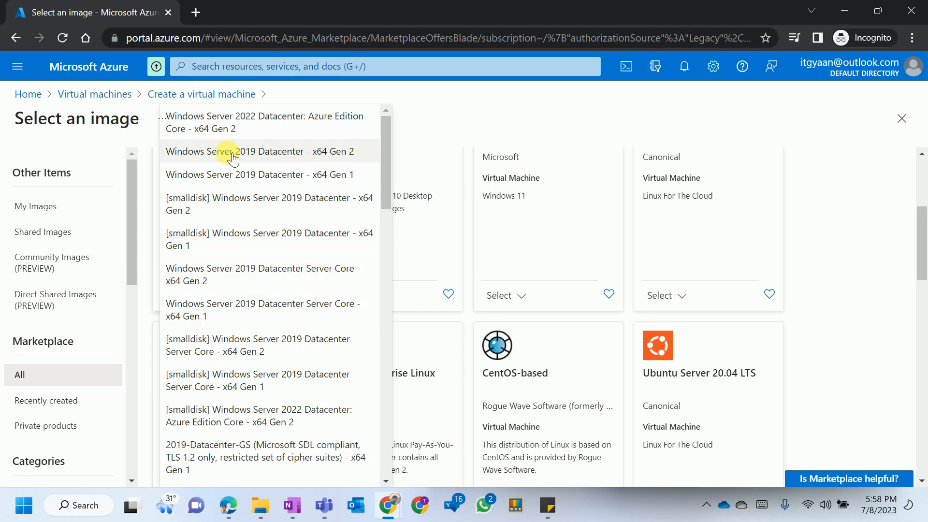
pyautogui.click(255, 152)
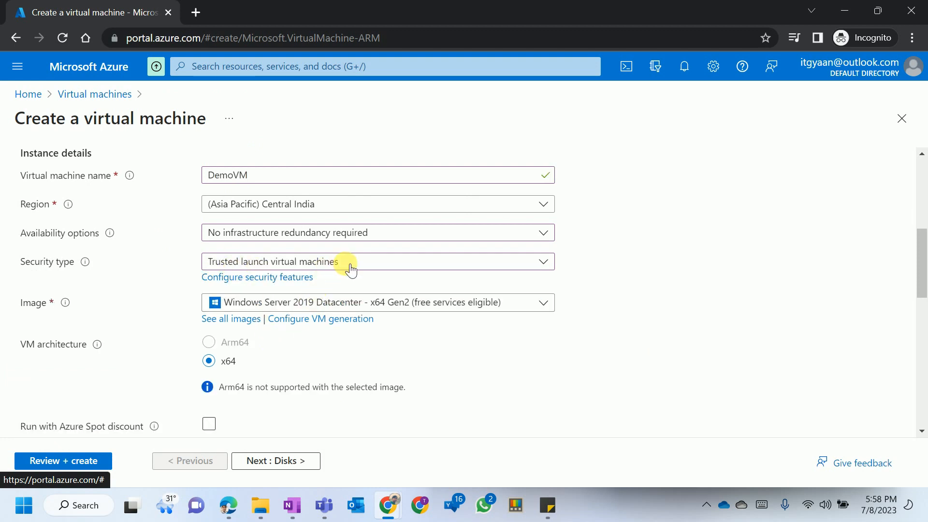
pyautogui.click(351, 269)
pyautogui.click(223, 294)
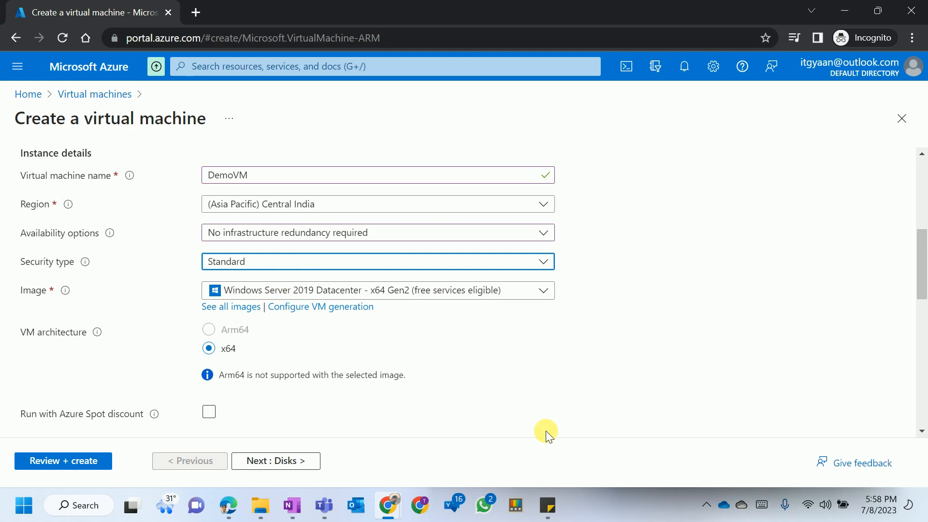
# Look through all available VM sizes and choose Standard_B1s with 1 vcpu and 1 GiB memory.
pyautogui.scroll(-1, 524, 387)
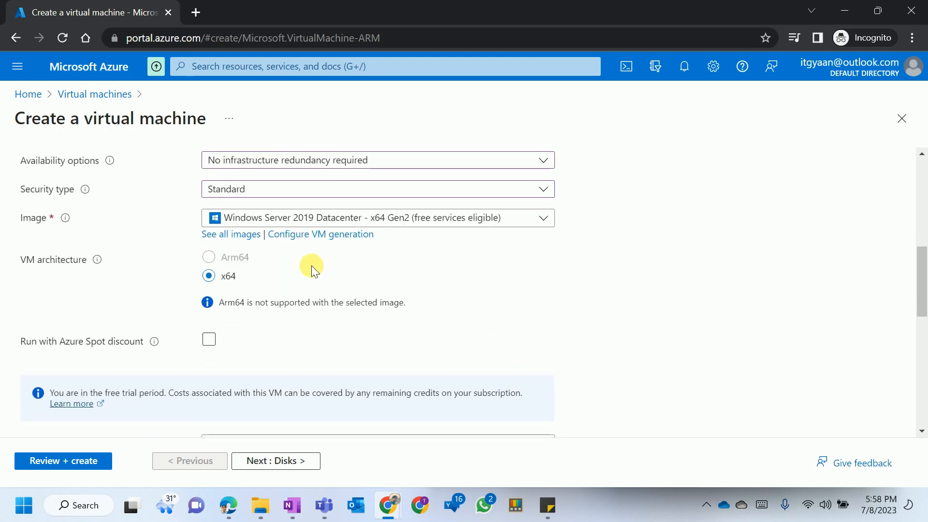
pyautogui.scroll(-2, 321, 334)
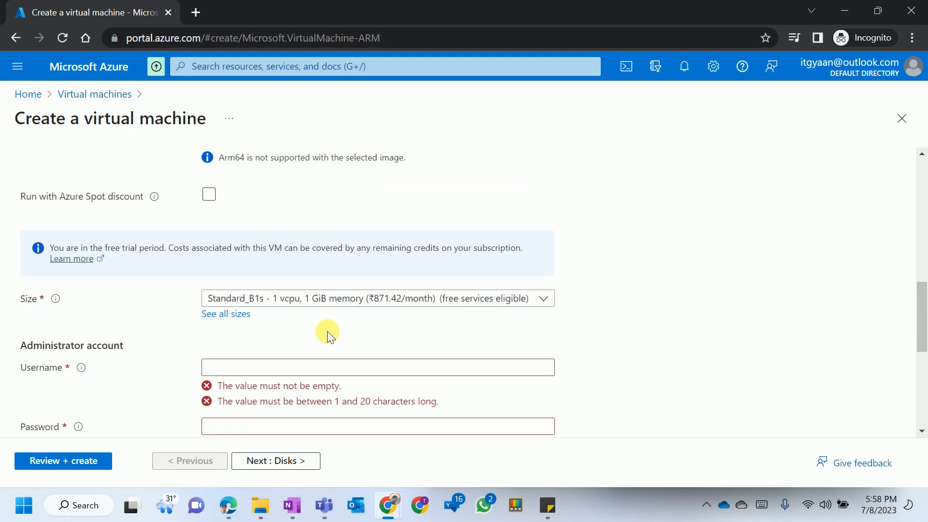
pyautogui.scroll(4, 327, 331)
pyautogui.scroll(-5, 327, 338)
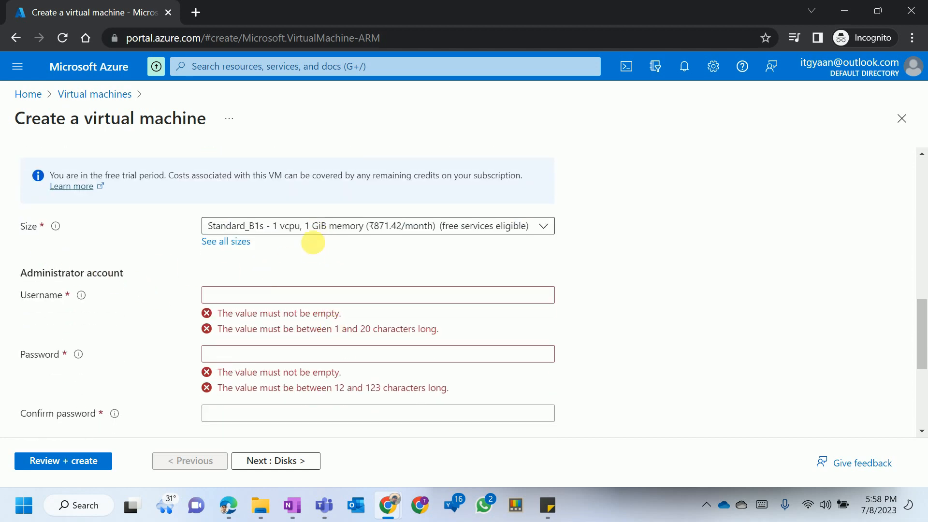
pyautogui.scroll(5, 313, 250)
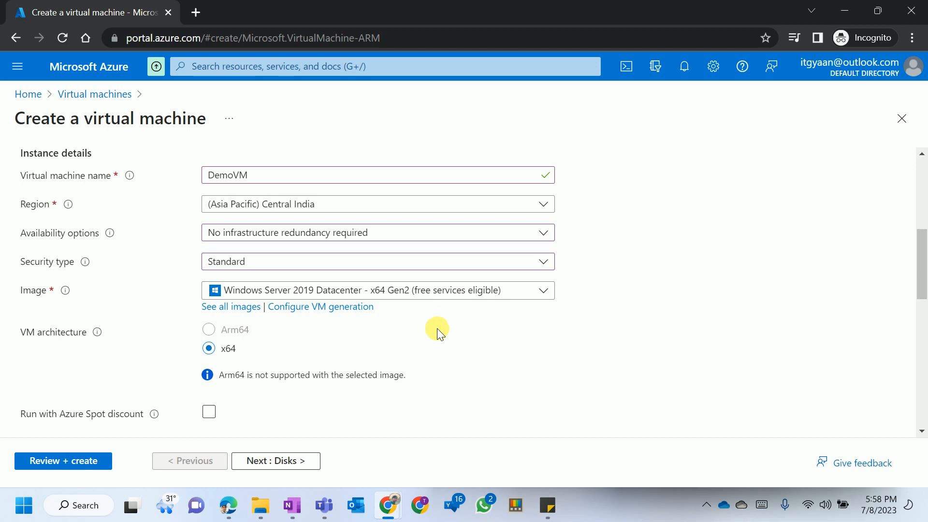
pyautogui.scroll(-3, 433, 320)
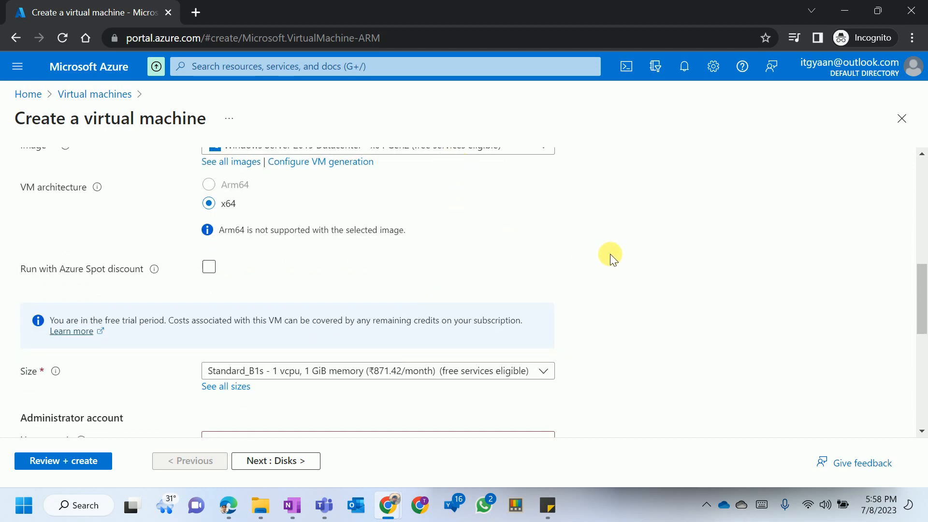
pyautogui.scroll(-1, 610, 254)
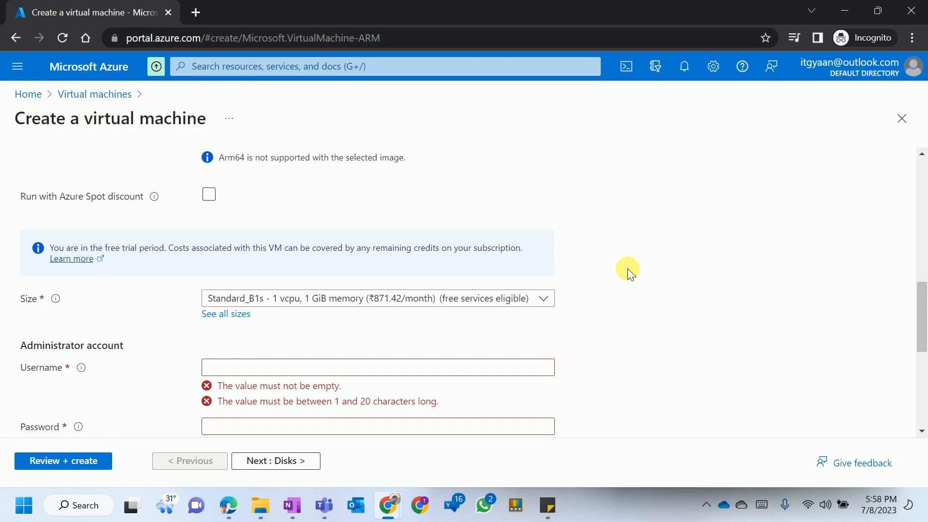
pyautogui.click(239, 315)
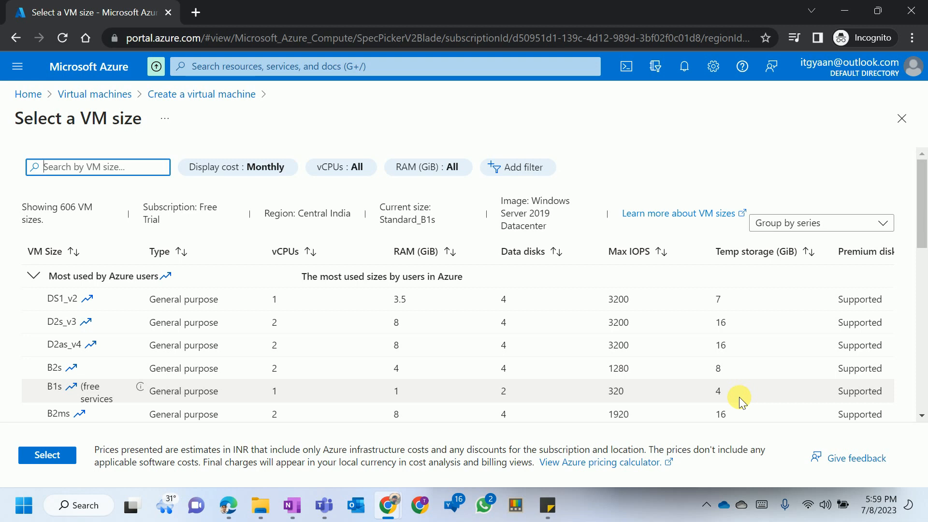
pyautogui.click(202, 396)
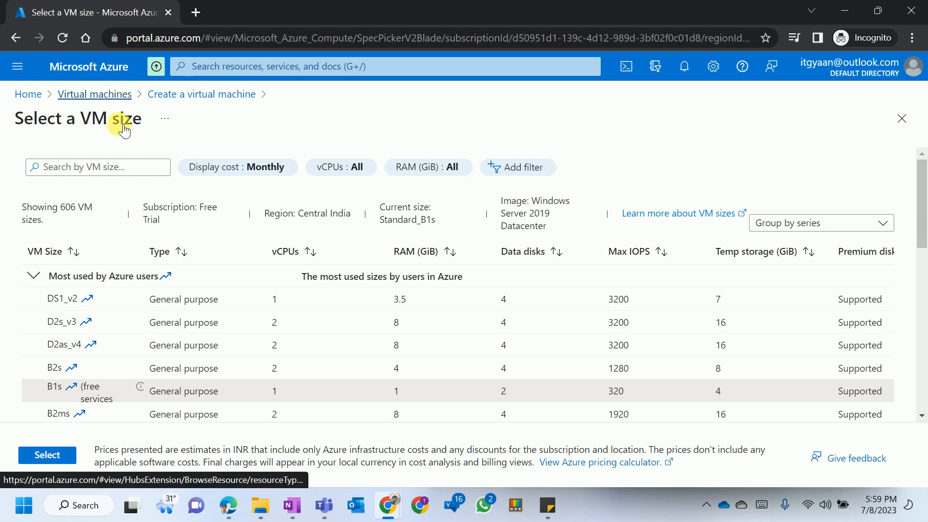
pyautogui.click(543, 238)
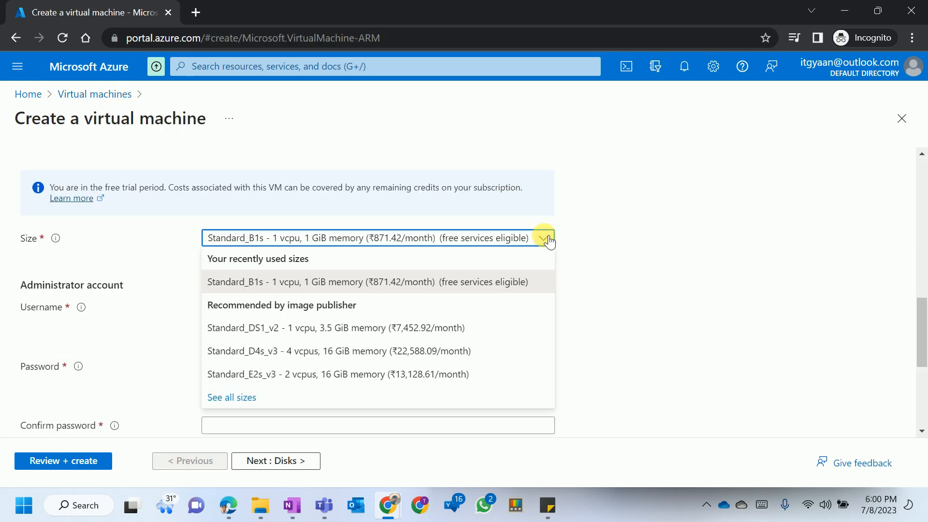
pyautogui.click(240, 291)
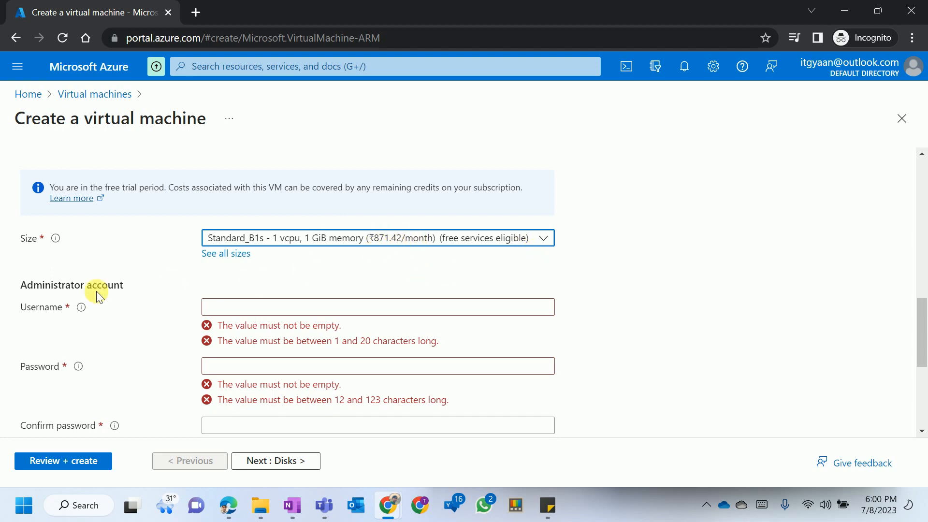
# Set the administrator account's username to DemoVM.
pyautogui.click(241, 309)
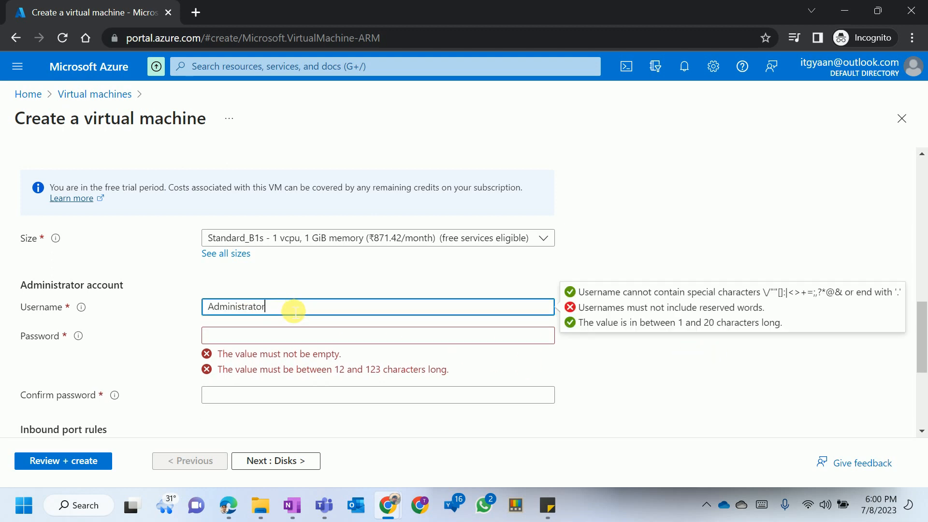
pyautogui.press('BackSpace')
pyautogui.press('BackSpace')
pyautogui.press('BackSpace')
pyautogui.press('BackSpace')
pyautogui.press('BackSpace')
pyautogui.press('BackSpace')
pyautogui.press('BackSpace')
pyautogui.press('BackSpace')
pyautogui.press('BackSpace')
pyautogui.press('BackSpace')
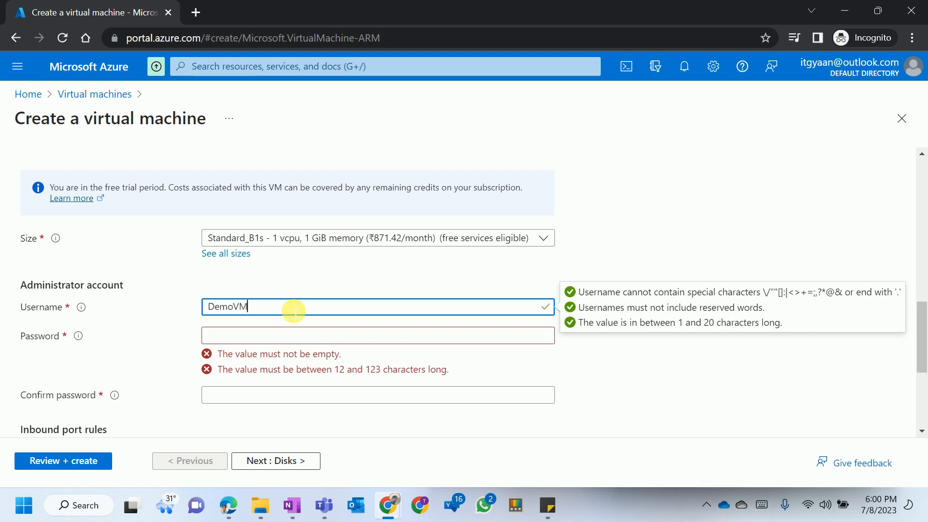
pyautogui.click(631, 386)
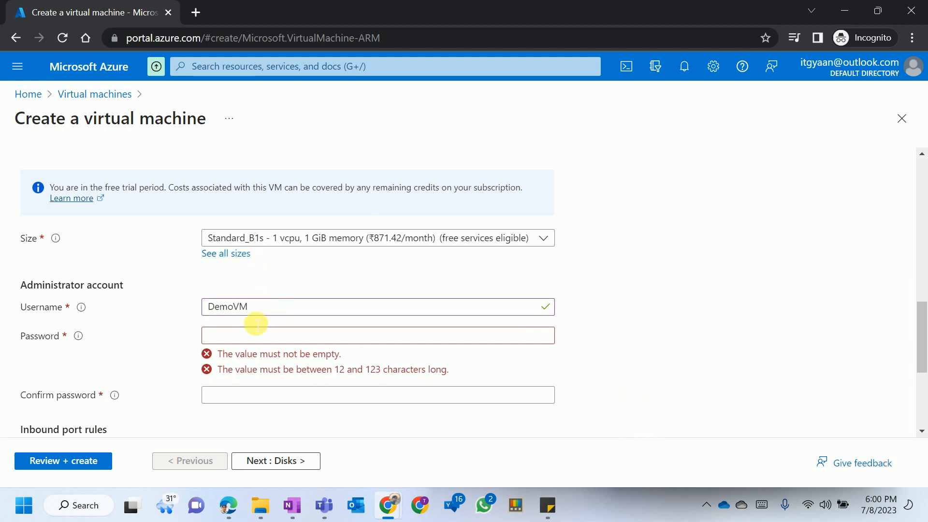
# Enter a password of at least 12 characters for the administrator account, and repeat it in the confirmation field.
pyautogui.click(252, 338)
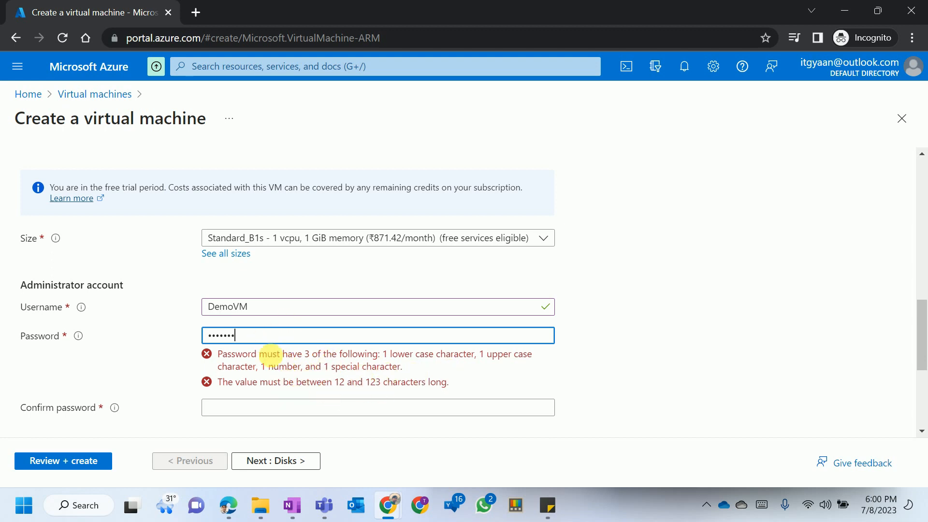
pyautogui.moveTo(255, 340); pyautogui.dragTo(192, 337)
pyautogui.write('•')
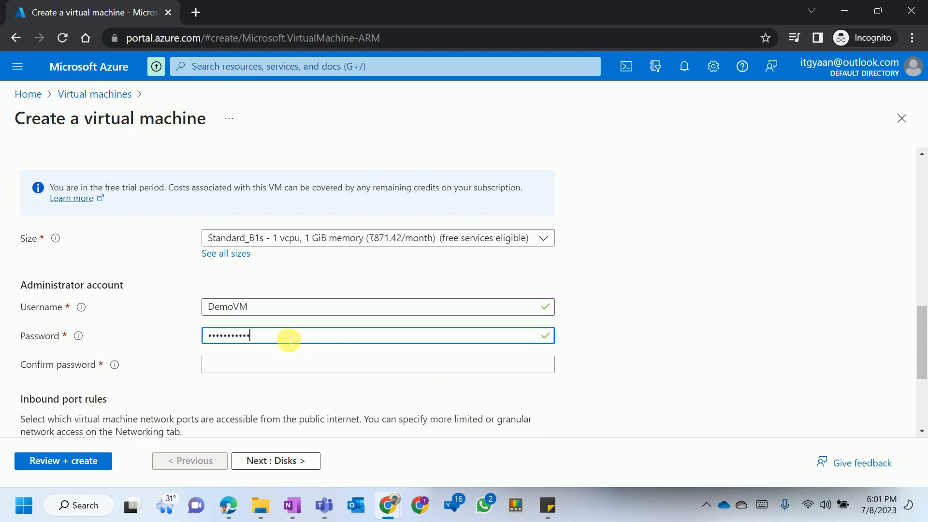
pyautogui.write('•••••••••••')
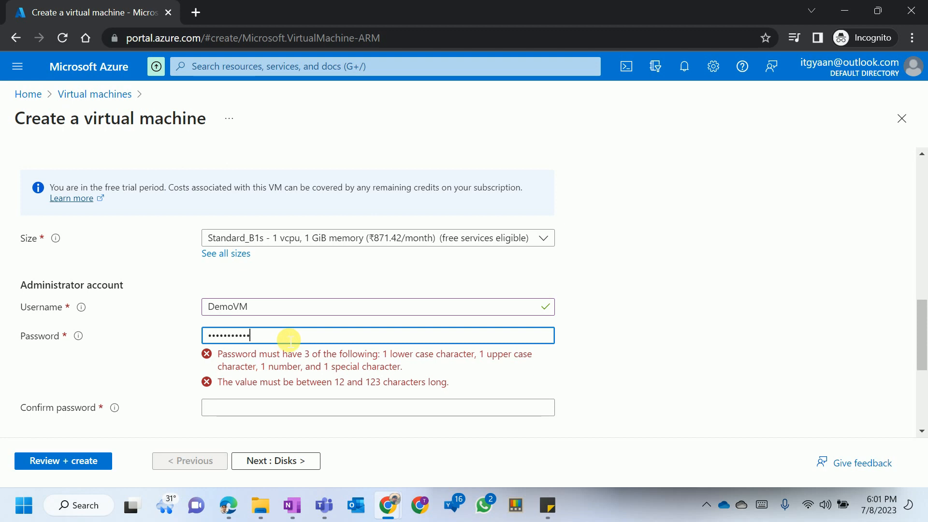
pyautogui.write('•')
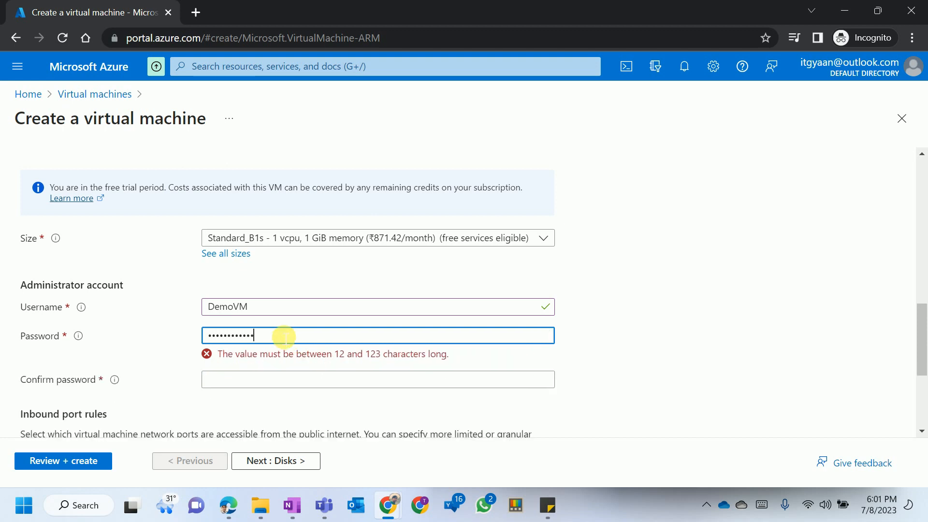
pyautogui.write('•')
pyautogui.click(233, 370)
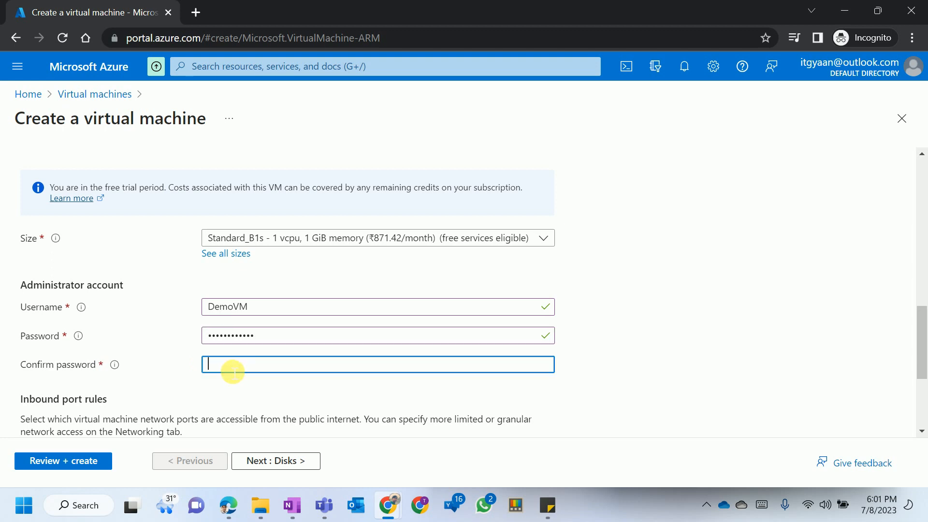
pyautogui.write('•••••••')
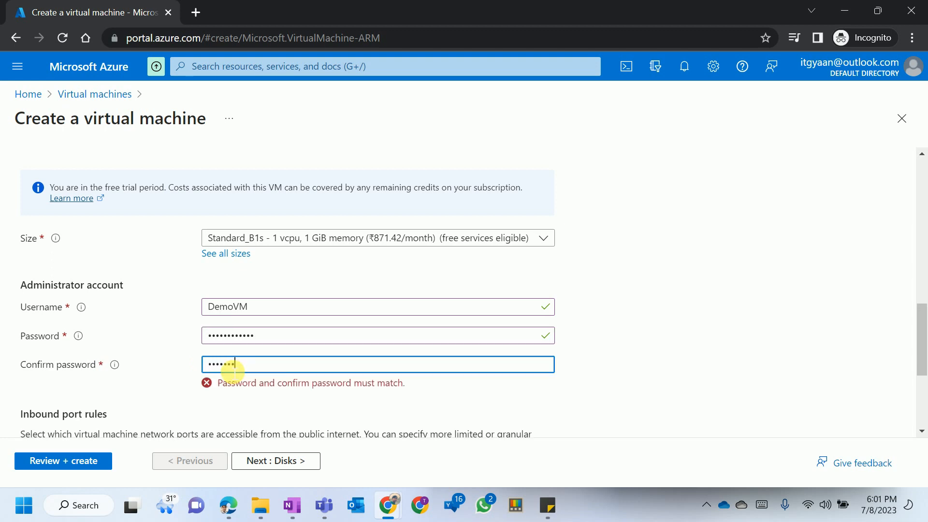
pyautogui.write('•••••')
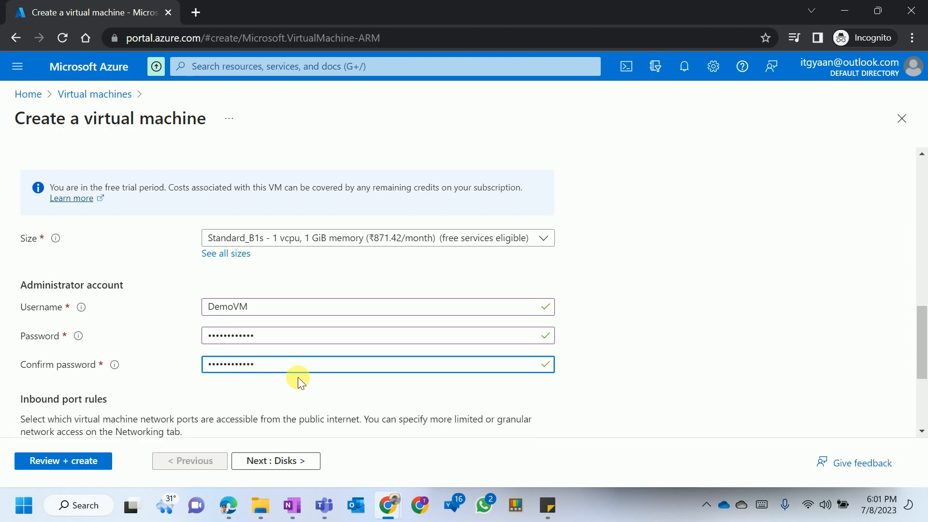
# Check the public inbound port rules, keep RDP (3389) allowed, and continue to the disk settings.
pyautogui.scroll(-3, 314, 368)
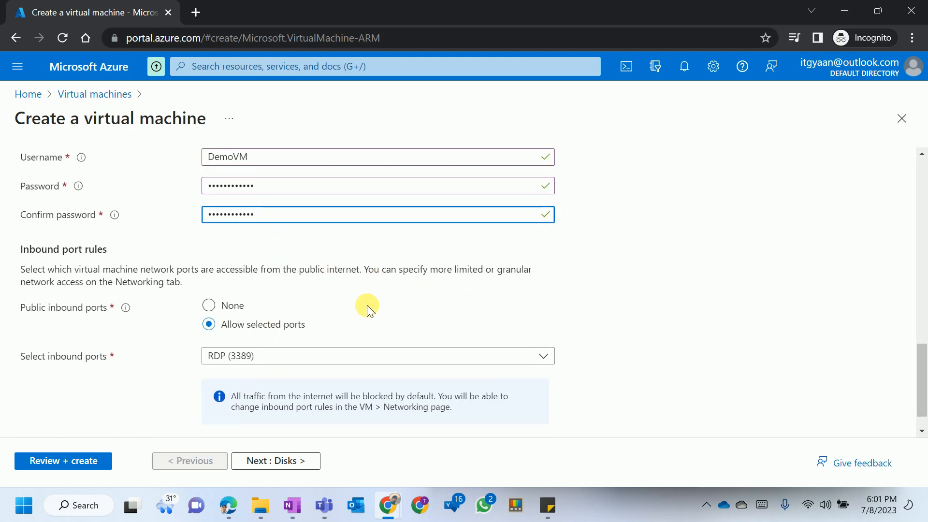
pyautogui.scroll(-1, 338, 305)
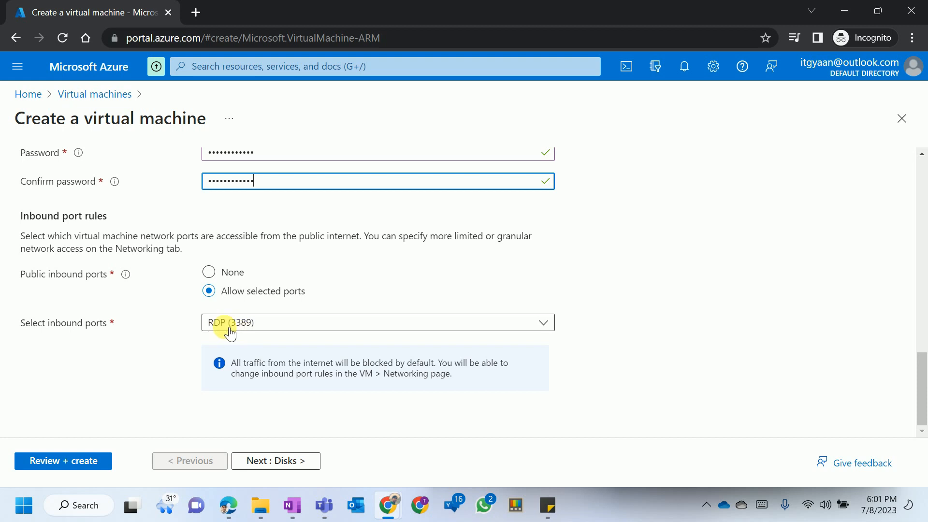
pyautogui.click(267, 461)
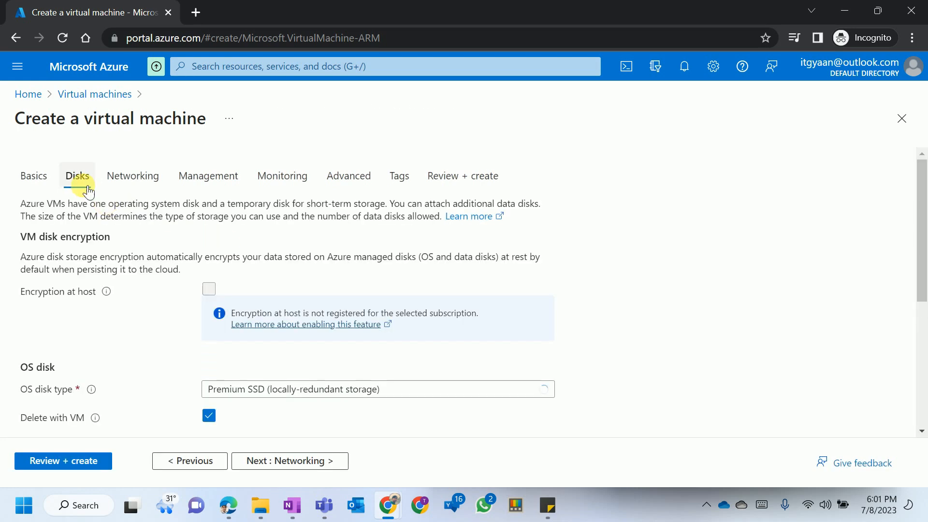
# Review the disk encryption, OS disk and data disk options without changing them, and continue to the networking settings.
pyautogui.scroll(-2, 314, 346)
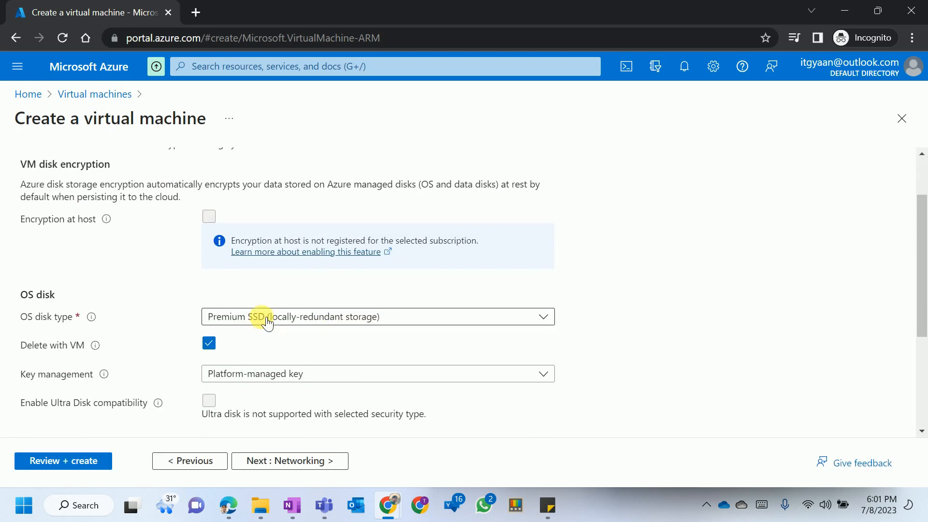
pyautogui.scroll(-2, 270, 336)
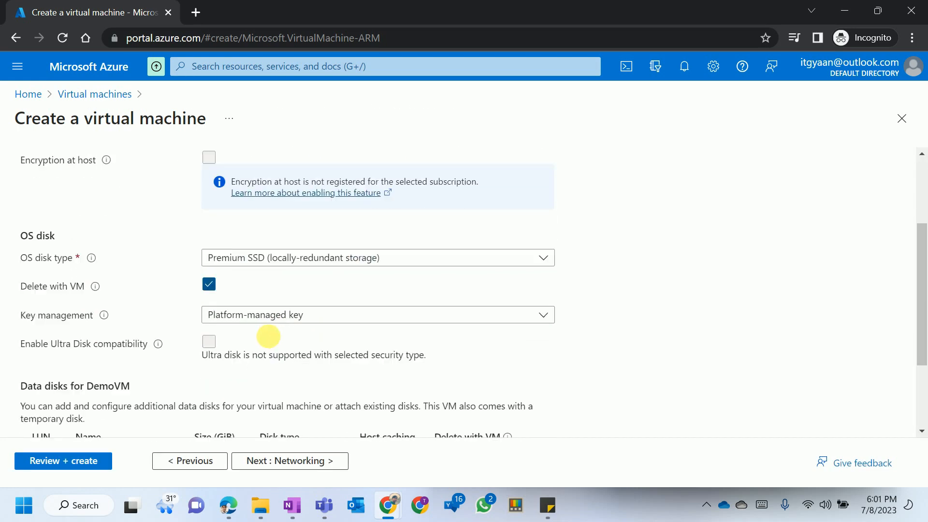
pyautogui.scroll(-2, 313, 348)
pyautogui.scroll(4, 311, 346)
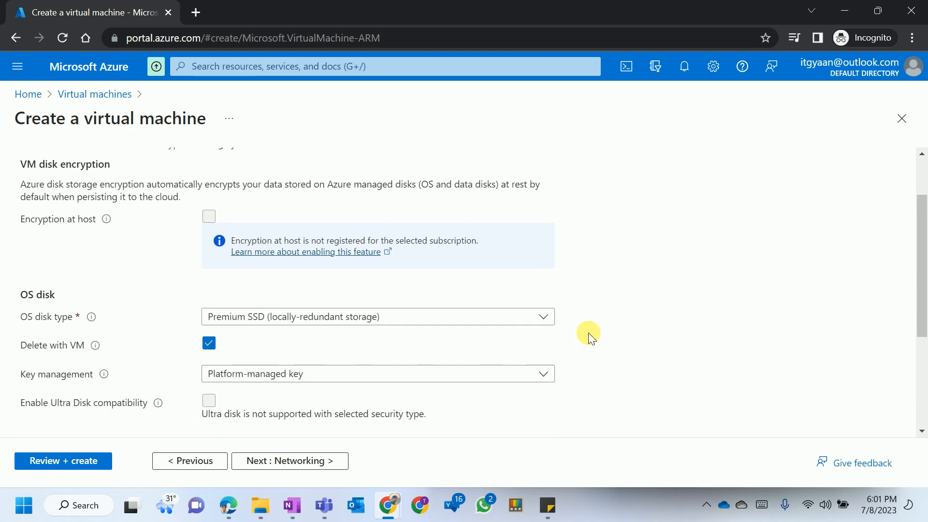
pyautogui.scroll(2, 147, 264)
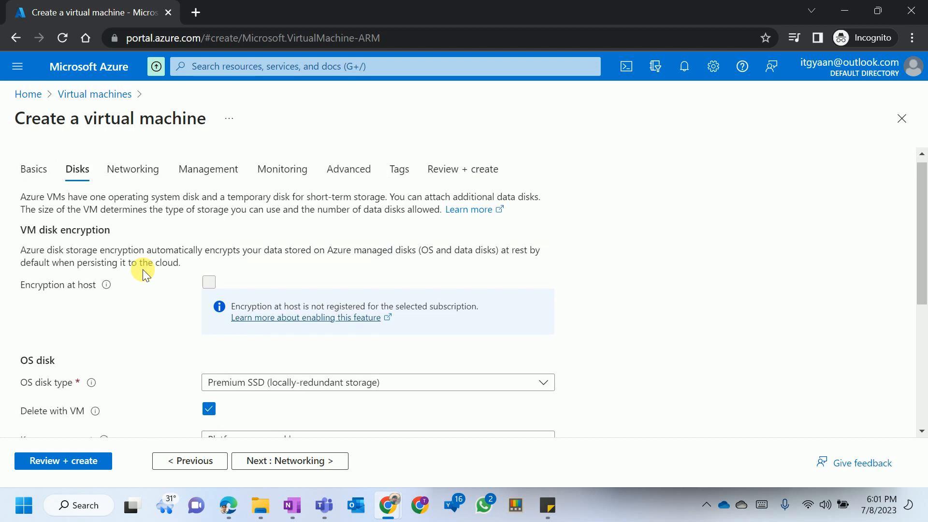
pyautogui.click(300, 461)
# Examine the network interface settings, including virtual network, subnet, public IP, NIC network security group and inbound ports.
pyautogui.scroll(-2, 160, 292)
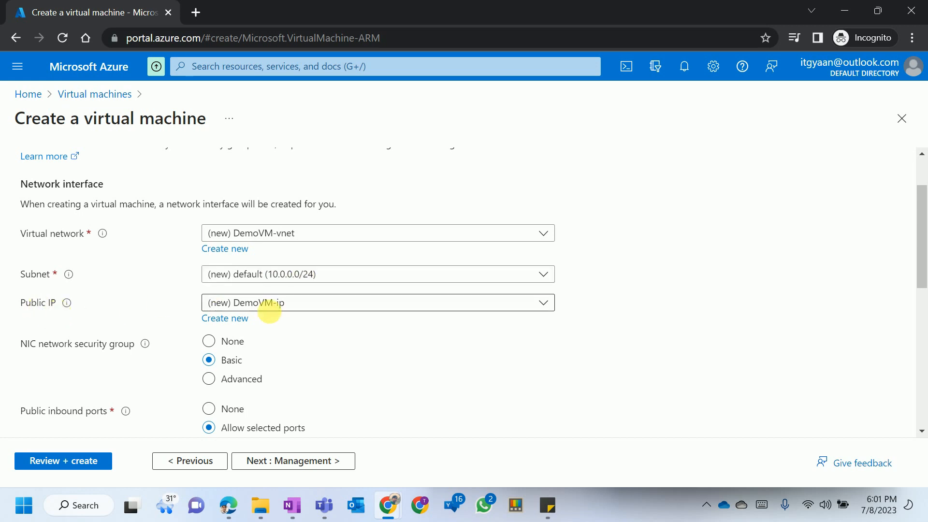
pyautogui.scroll(-1, 319, 365)
pyautogui.scroll(-1, 318, 360)
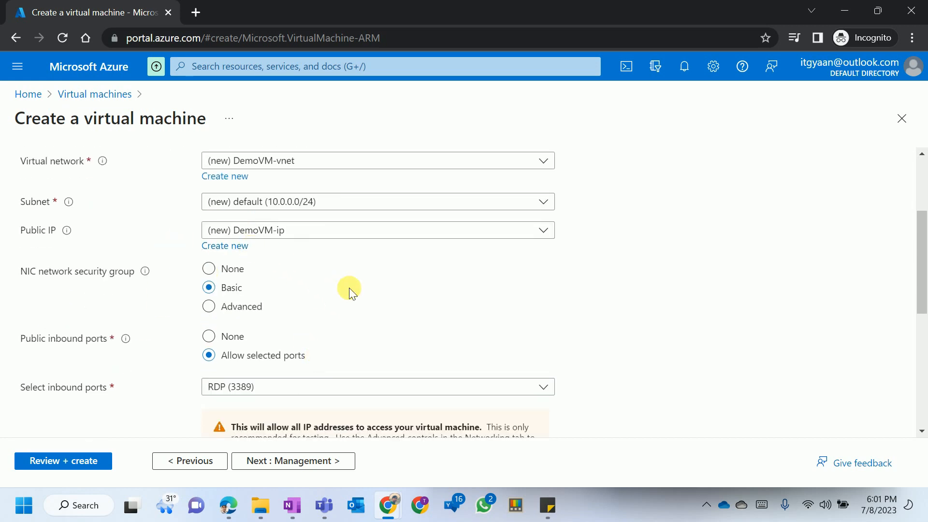
pyautogui.scroll(-2, 349, 288)
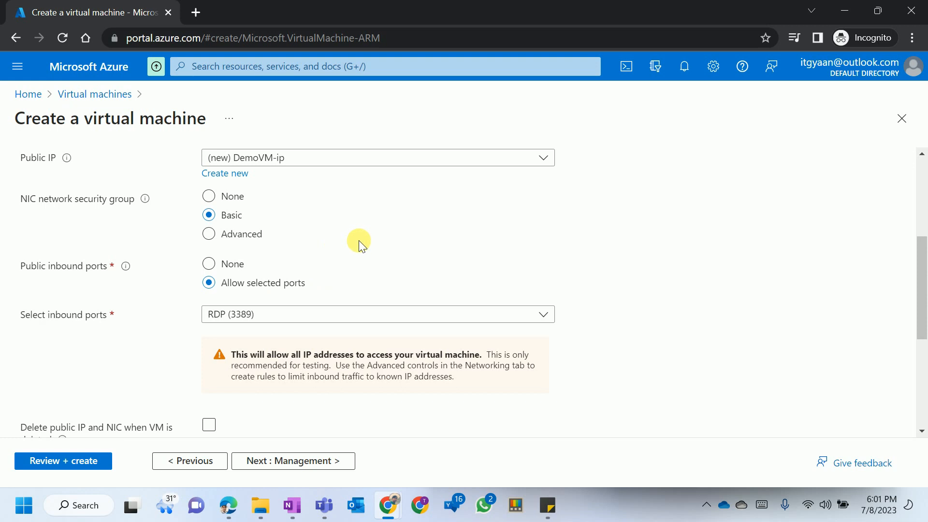
pyautogui.scroll(4, 359, 239)
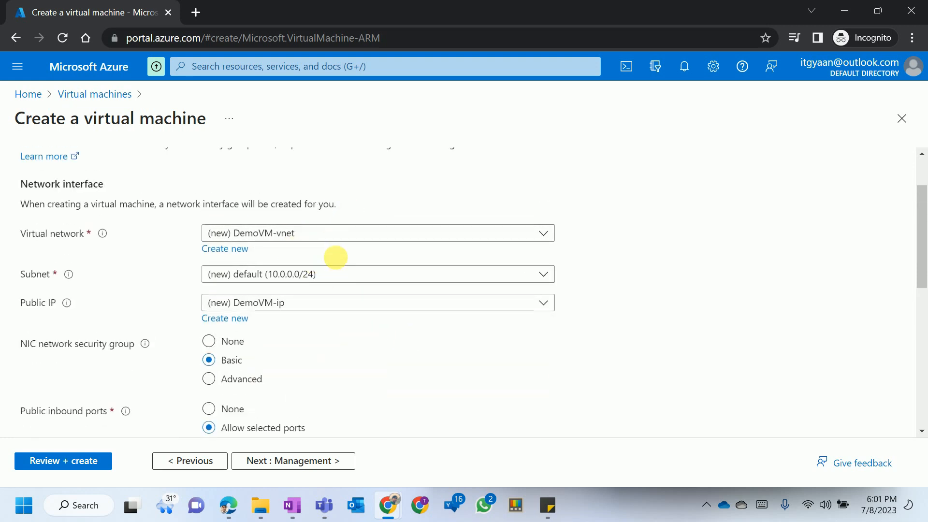
# Review the inbound port and network interface options without changing them, and continue to the management settings.
pyautogui.scroll(-2, 378, 339)
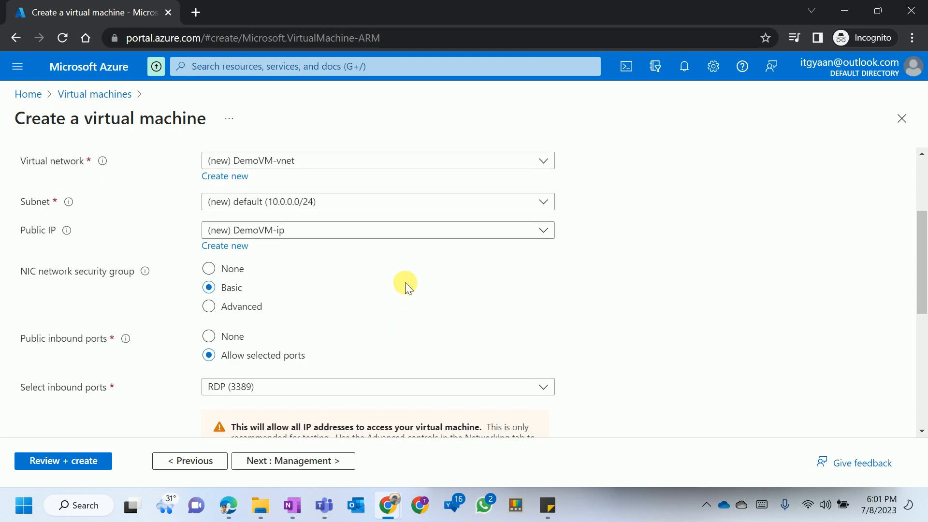
pyautogui.scroll(-3, 405, 285)
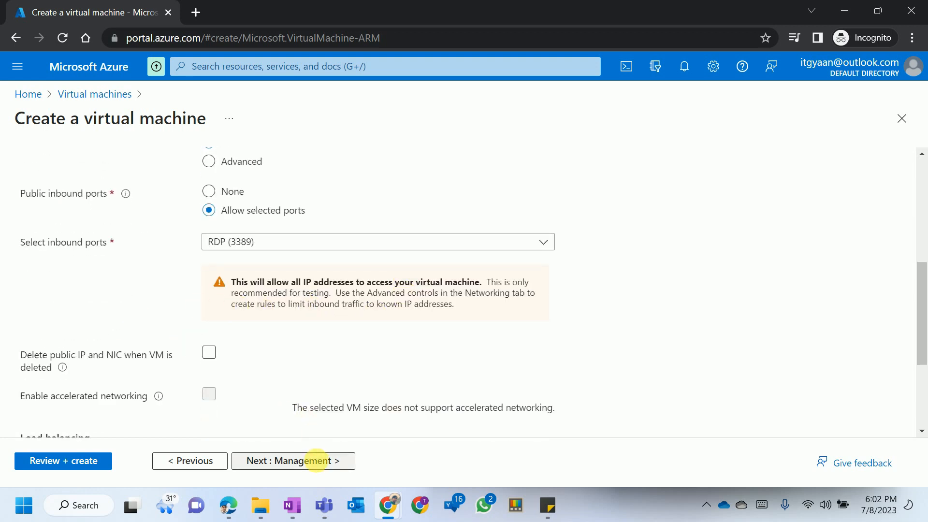
pyautogui.click(310, 465)
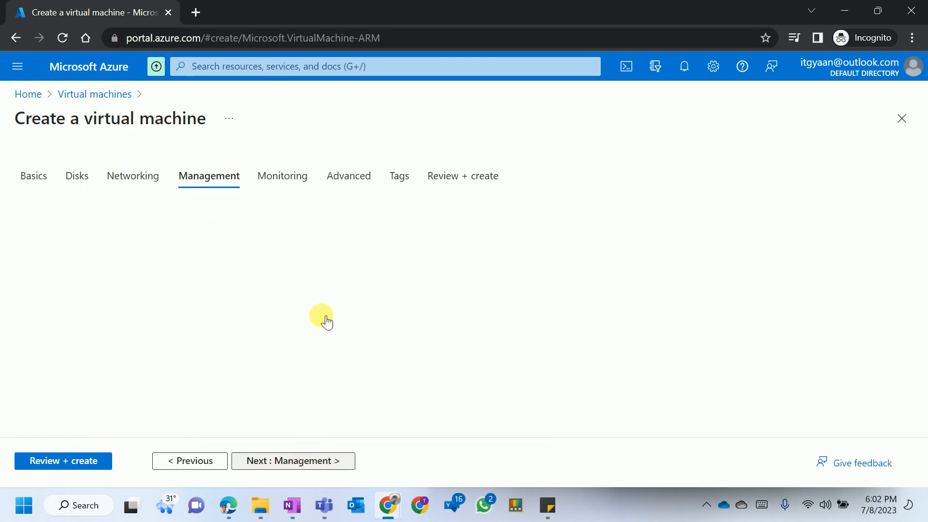
# Keep the default management, monitoring and advanced settings, and continue to the tags.
pyautogui.scroll(-5, 271, 385)
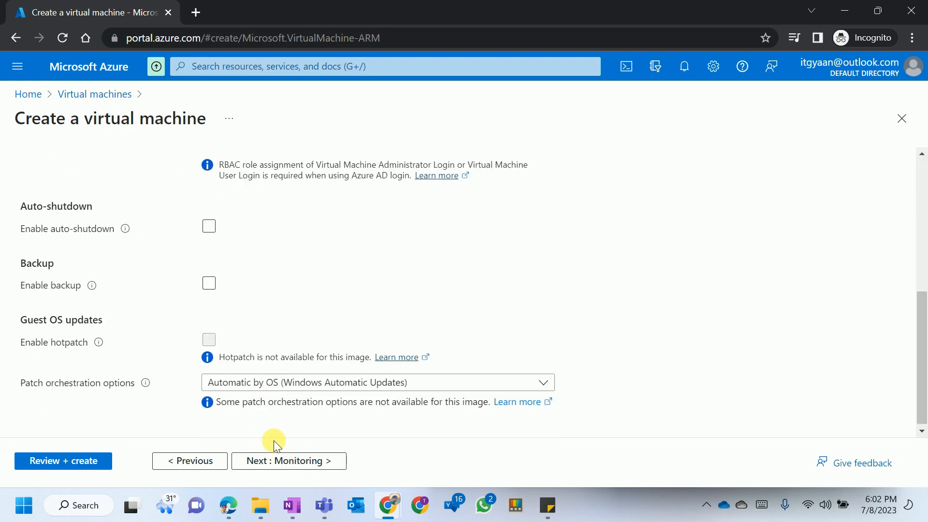
pyautogui.click(292, 459)
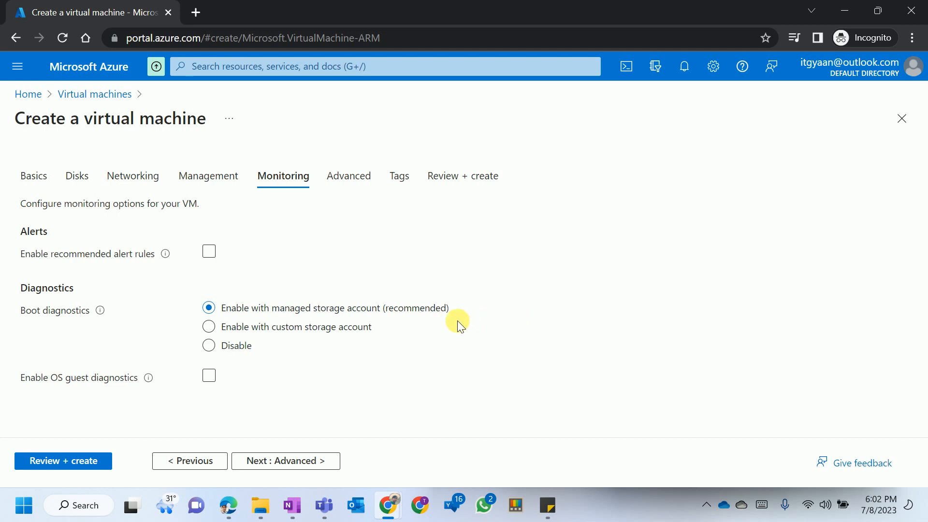
pyautogui.click(300, 464)
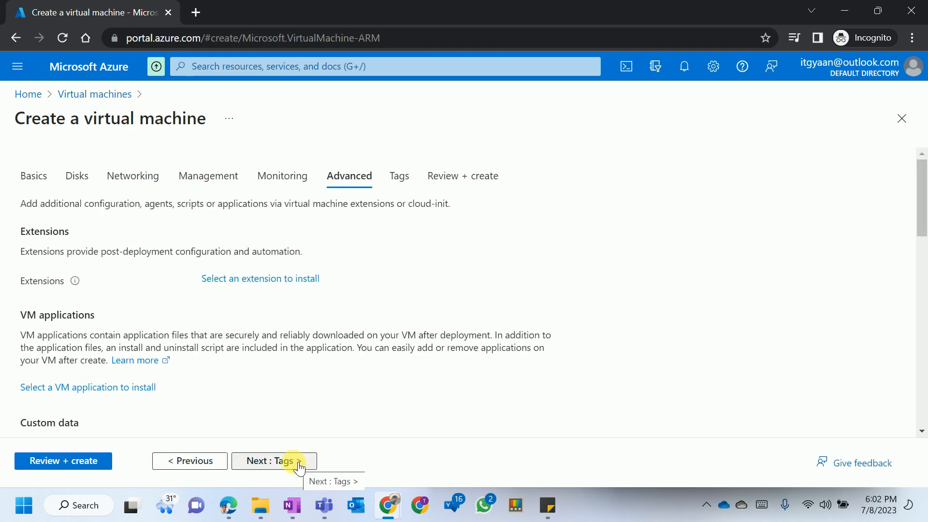
pyautogui.click(297, 461)
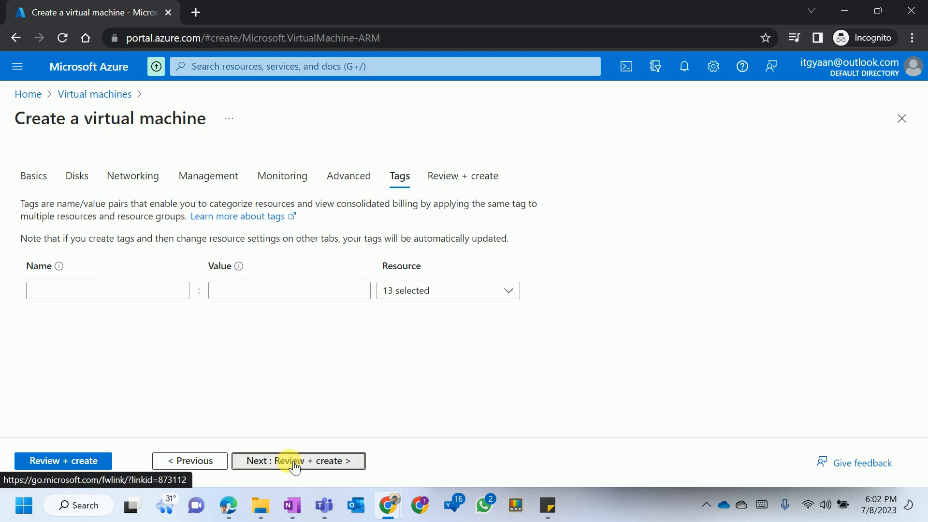
# Leave the tags empty, review the VM's price and terms, and create the virtual machine.
pyautogui.click(296, 463)
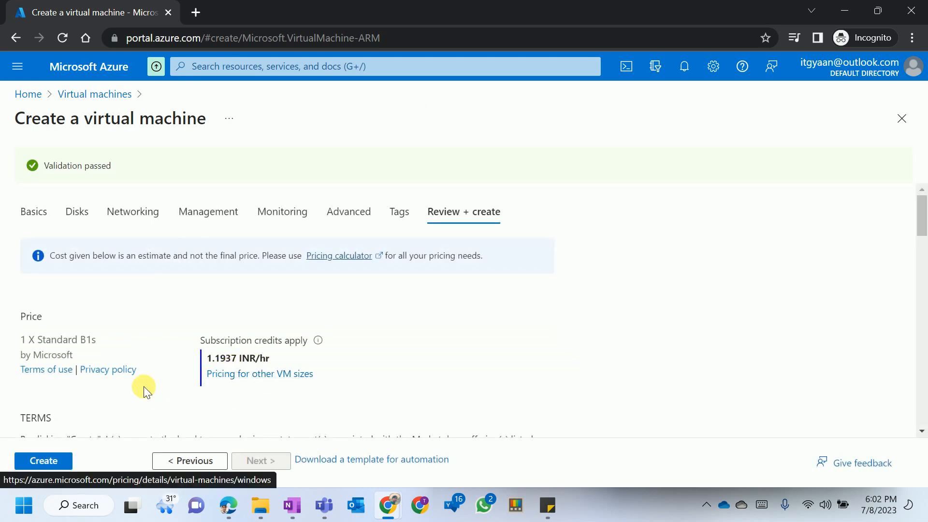
pyautogui.scroll(-1, 128, 391)
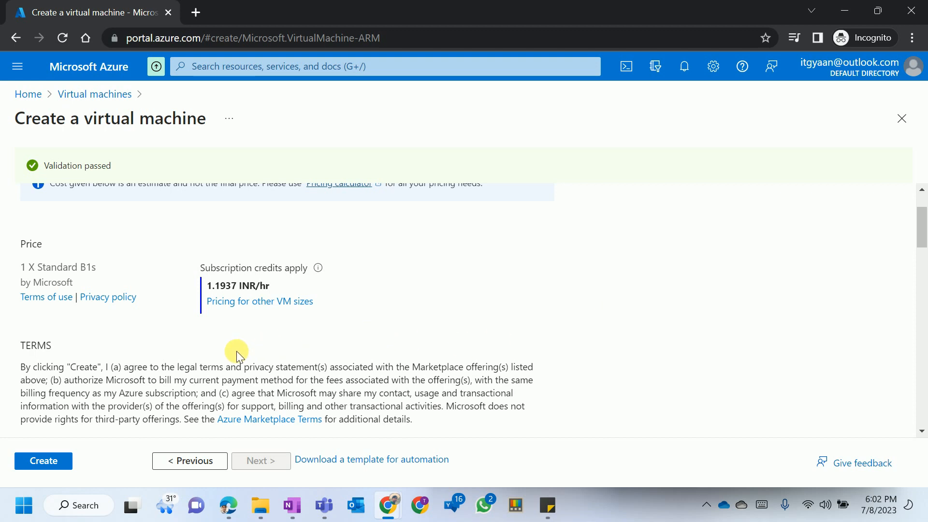
pyautogui.click(45, 465)
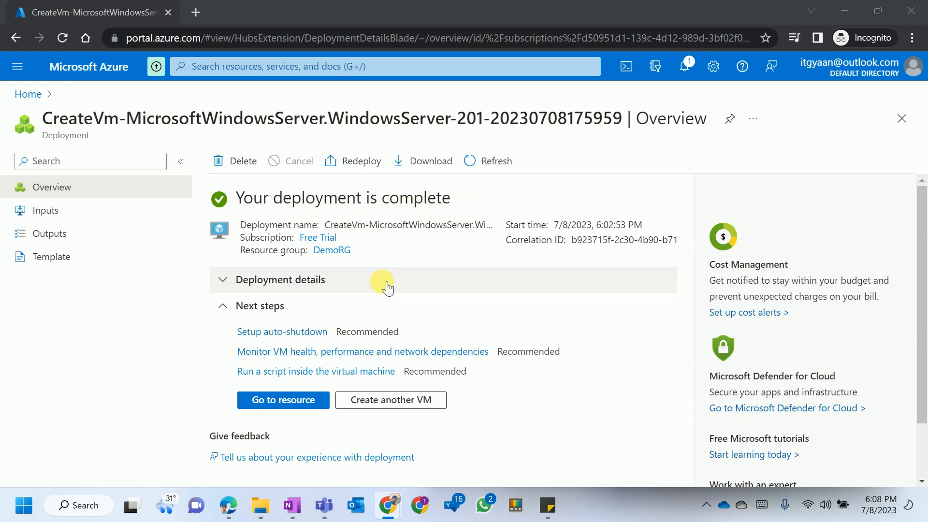
# Expand the deployment details and examine the created resources, their types and statuses, and the suggested next steps.
pyautogui.scroll(-2, 387, 287)
pyautogui.scroll(2, 367, 319)
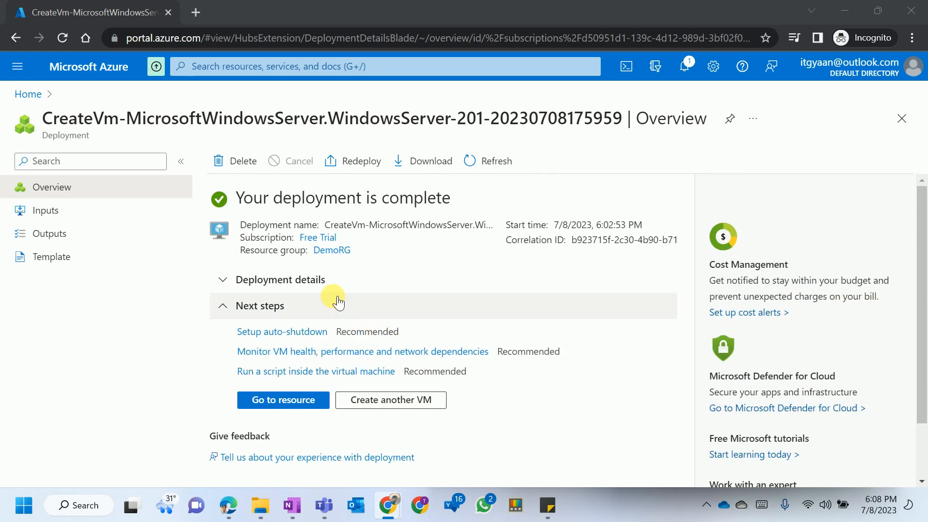
pyautogui.click(227, 283)
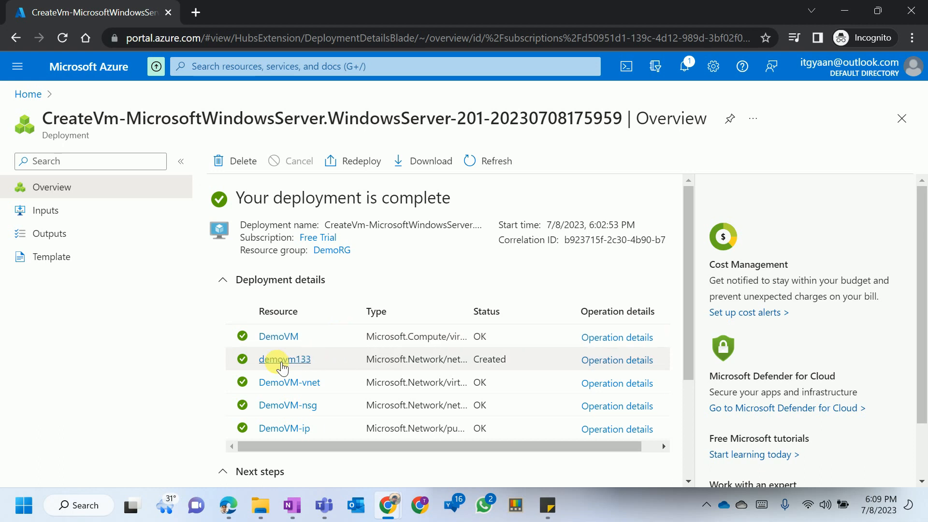
pyautogui.scroll(-2, 319, 416)
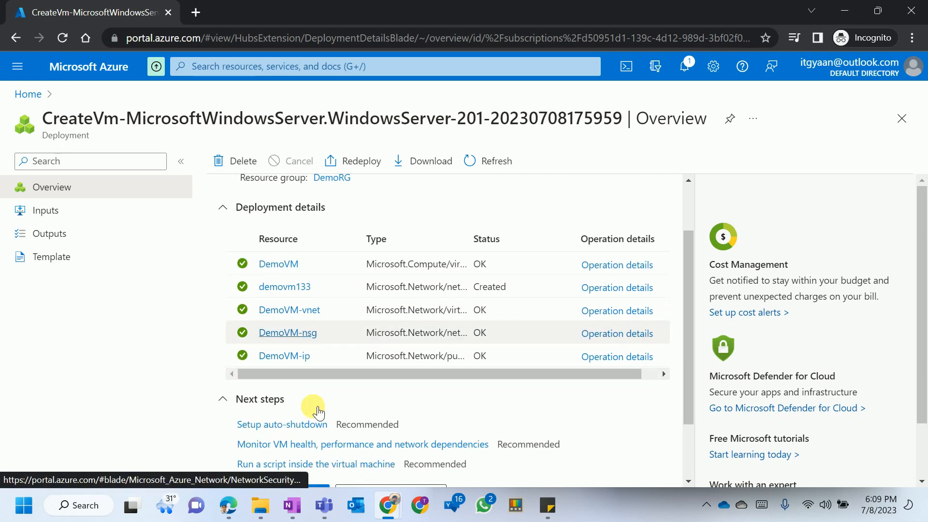
pyautogui.scroll(-2, 317, 338)
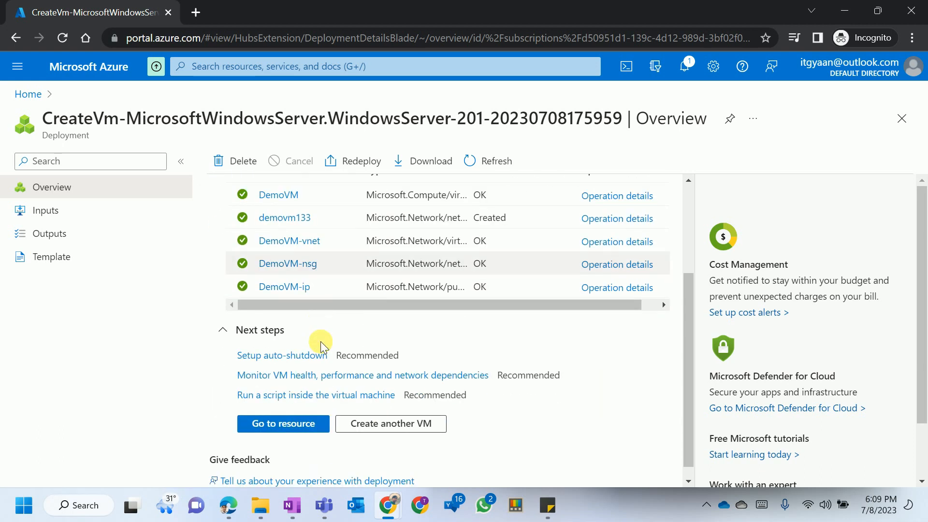
pyautogui.scroll(4, 317, 342)
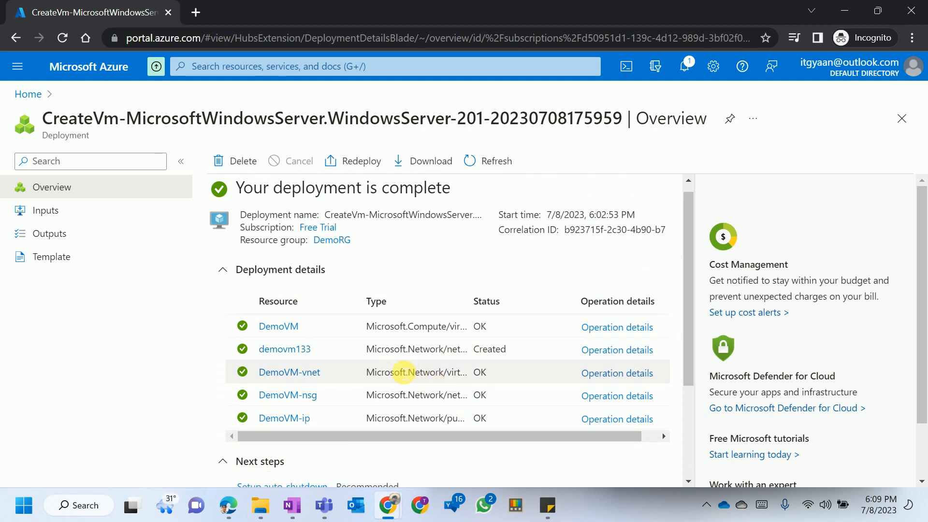
pyautogui.scroll(1, 403, 372)
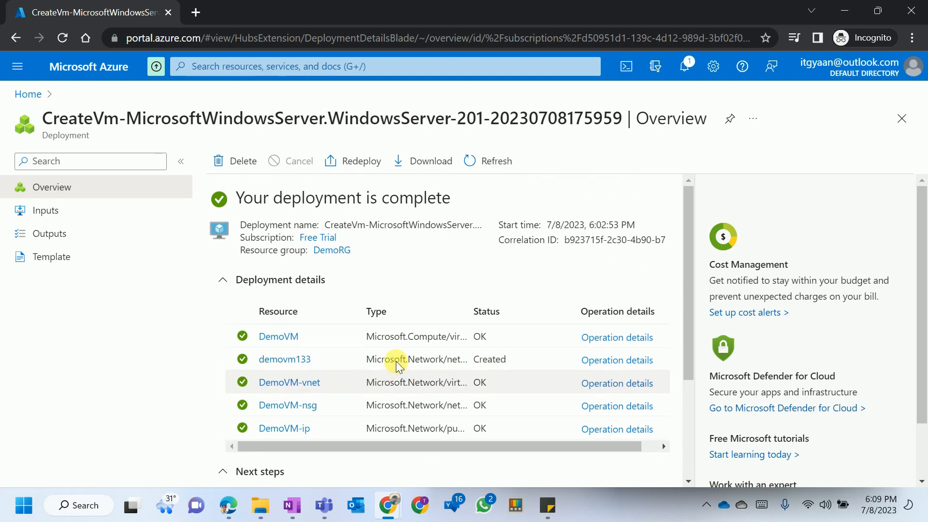
# Go to the DemoVM resource from the deployment notification and examine its essentials, networking, size and disk properties.
pyautogui.click(693, 71)
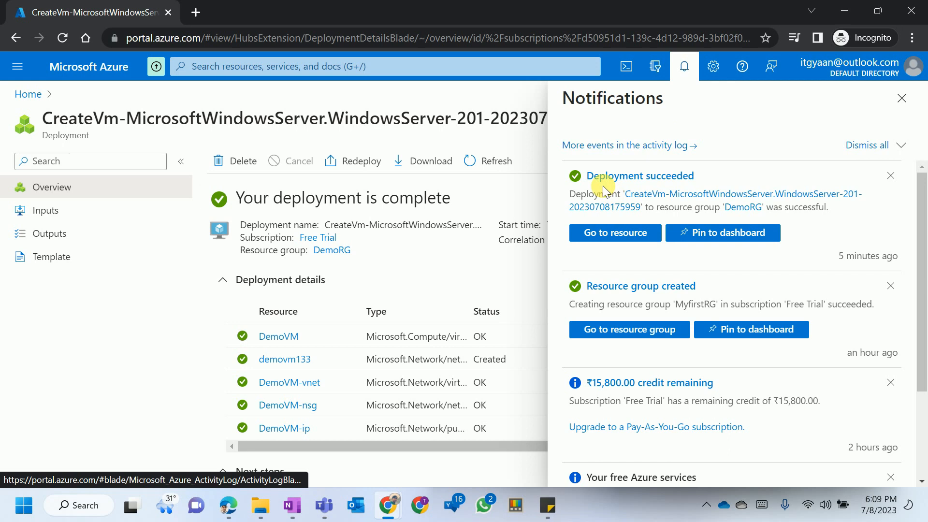
pyautogui.click(619, 234)
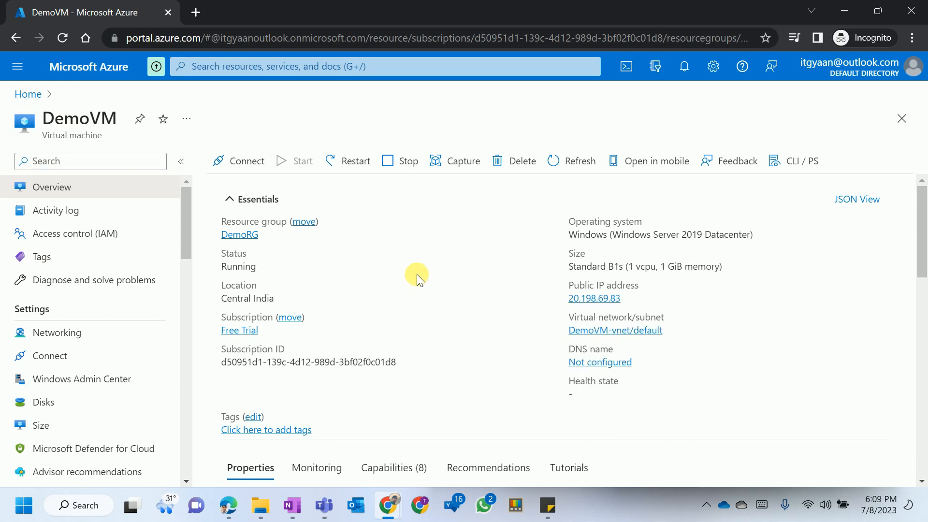
pyautogui.scroll(-5, 419, 278)
pyautogui.scroll(3, 437, 287)
pyautogui.scroll(2, 436, 287)
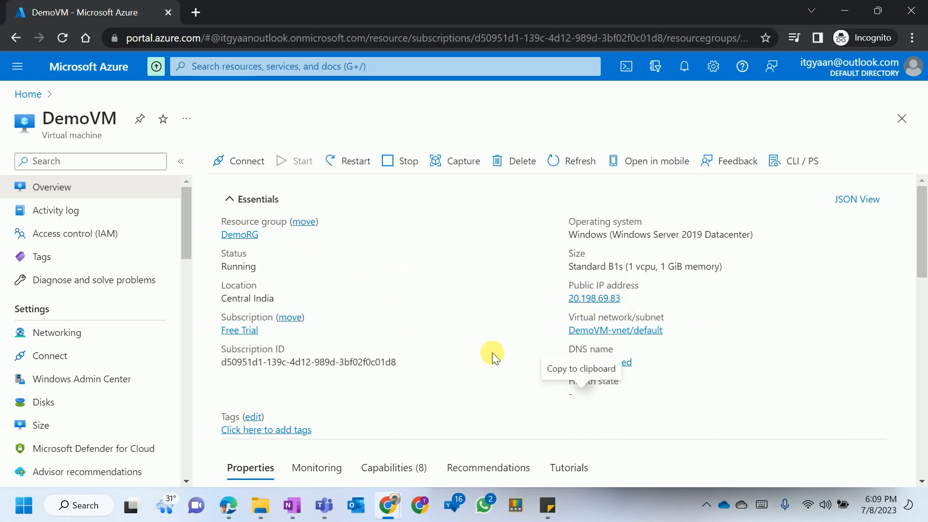
pyautogui.scroll(-6, 469, 309)
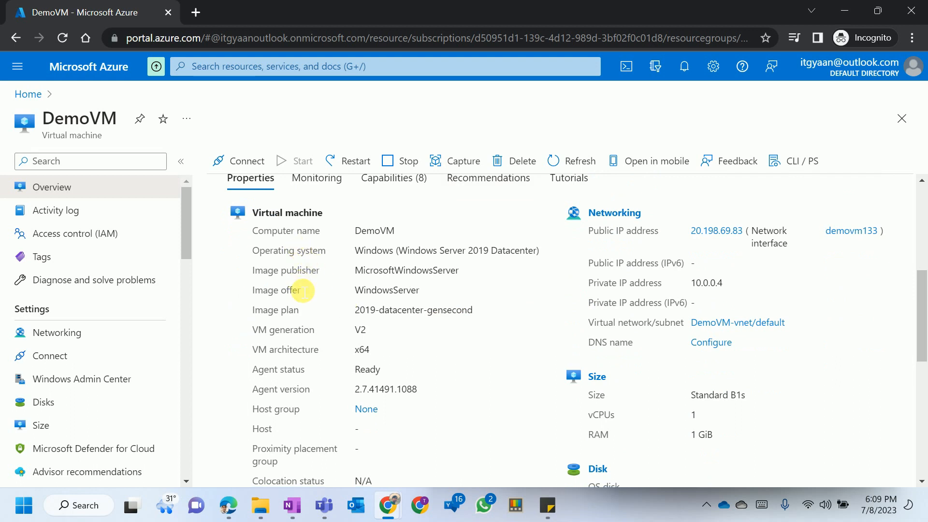
pyautogui.scroll(2, 300, 283)
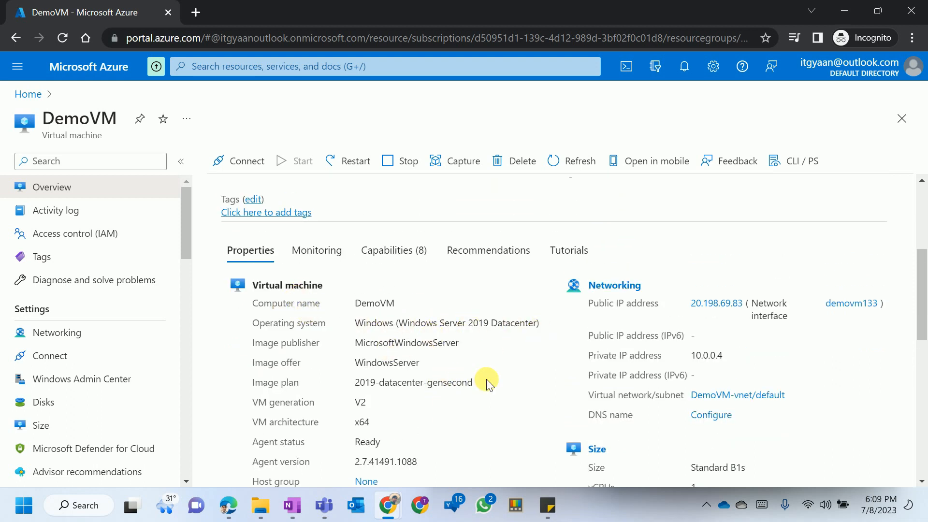
pyautogui.scroll(-2, 478, 381)
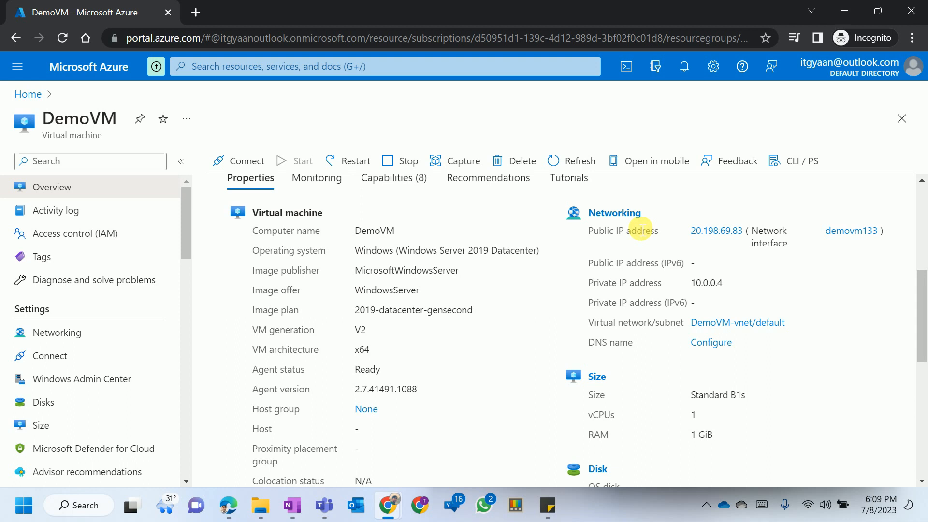
pyautogui.scroll(-3, 672, 285)
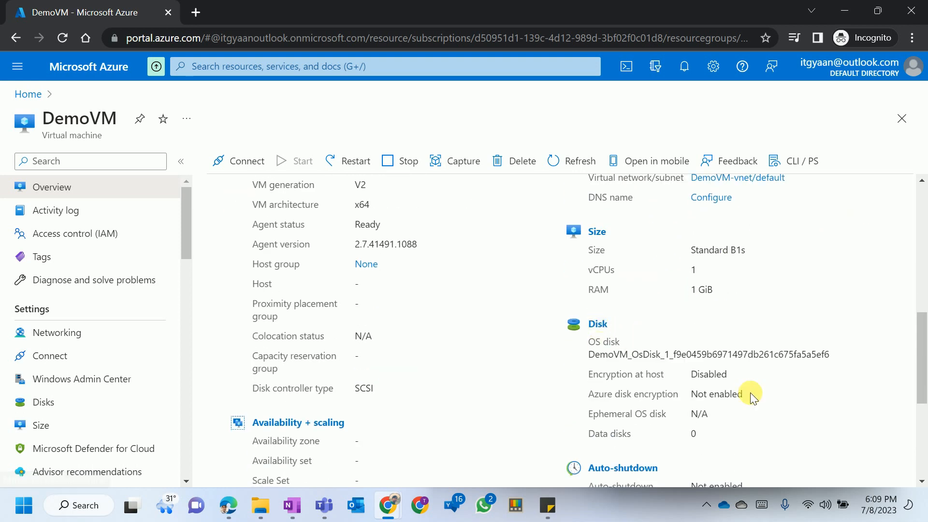
pyautogui.scroll(6, 454, 388)
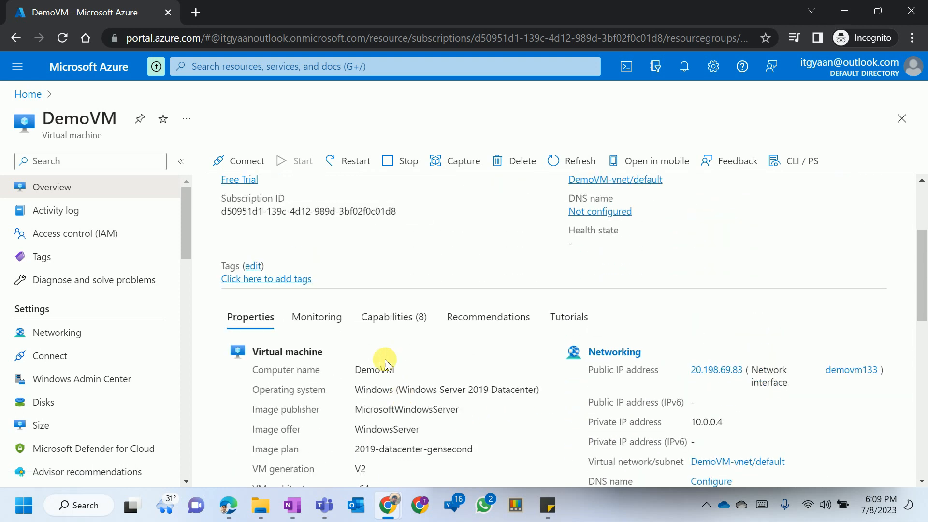
# Examine DemoVM's monitoring information, including alerts and the VM availability, CPU and disk performance charts.
pyautogui.click(327, 328)
pyautogui.scroll(-5, 411, 358)
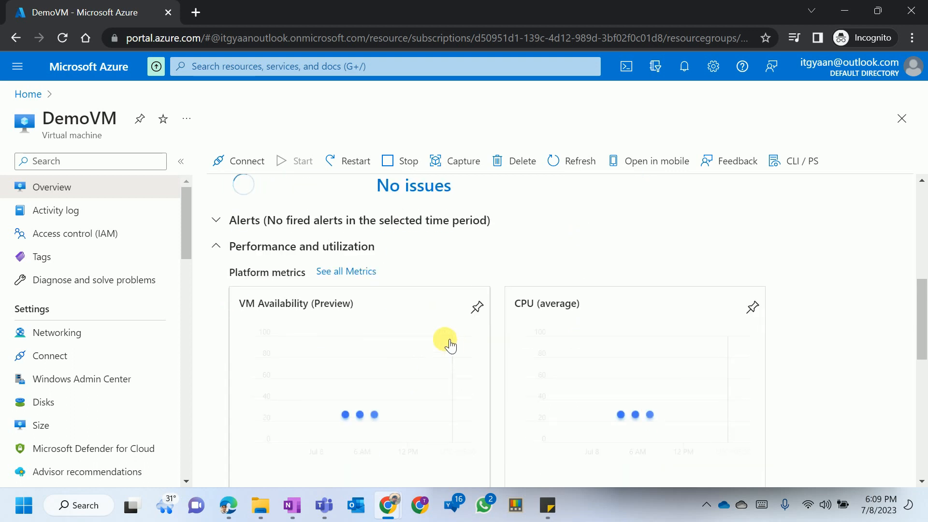
pyautogui.scroll(-6, 530, 308)
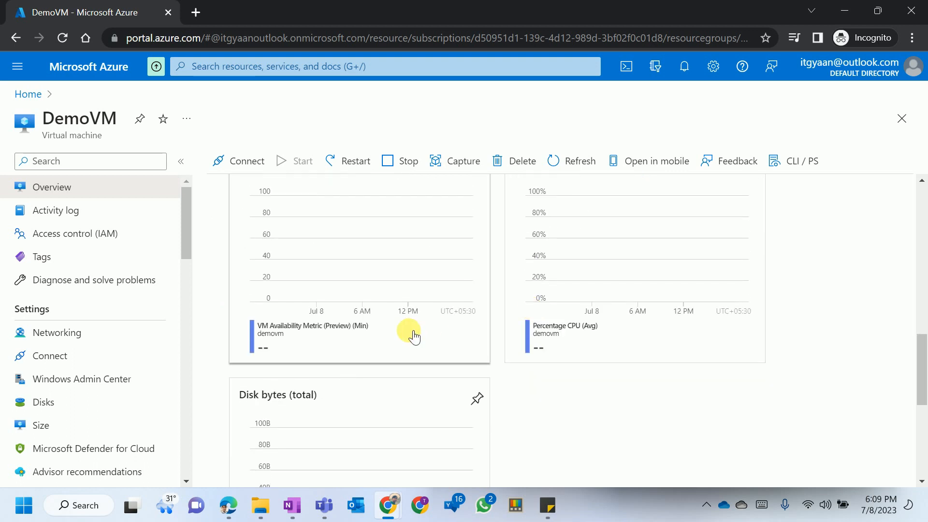
pyautogui.scroll(3, 284, 325)
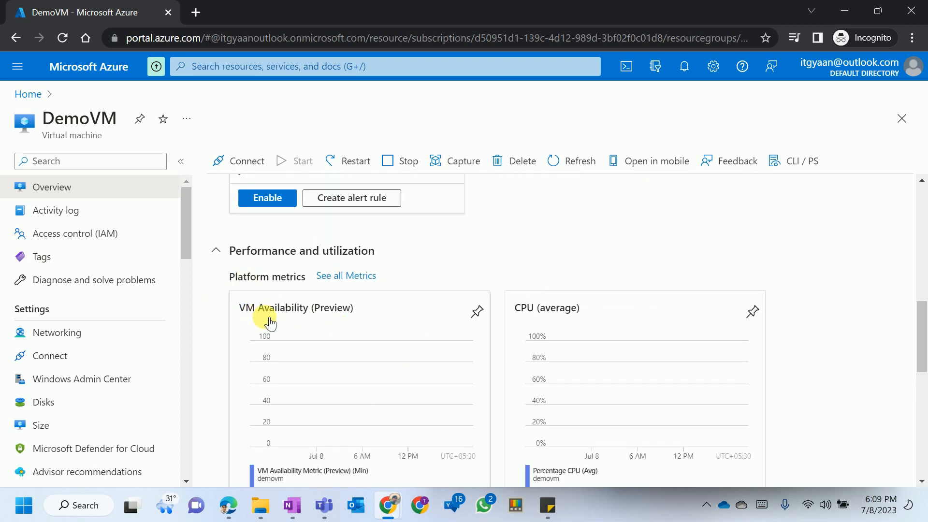
pyautogui.scroll(-1, 363, 340)
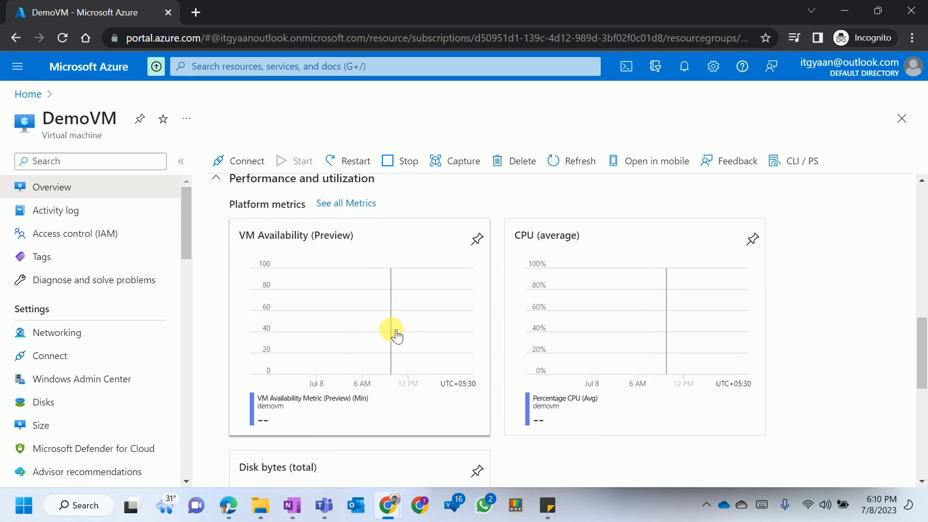
pyautogui.scroll(1, 456, 391)
pyautogui.scroll(-1, 455, 391)
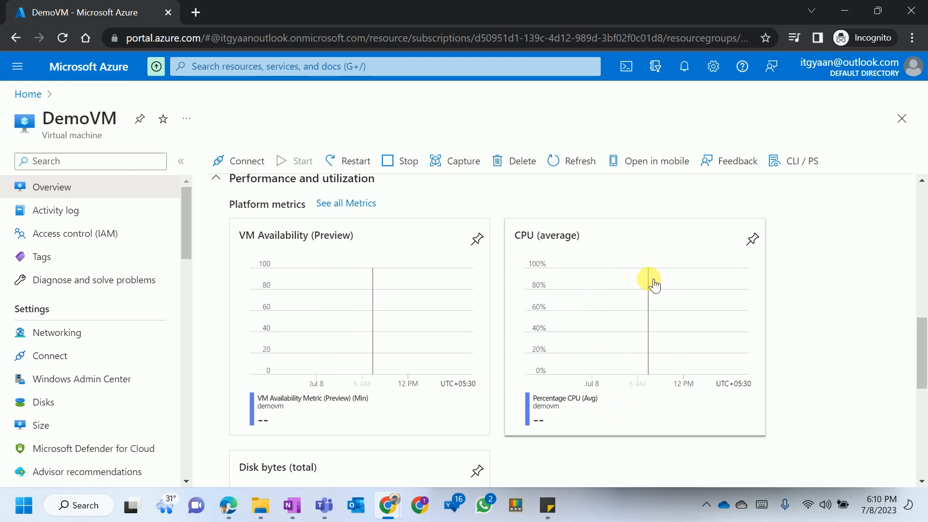
pyautogui.scroll(-2, 629, 360)
pyautogui.scroll(-1, 625, 358)
pyautogui.scroll(5, 622, 353)
pyautogui.scroll(4, 616, 317)
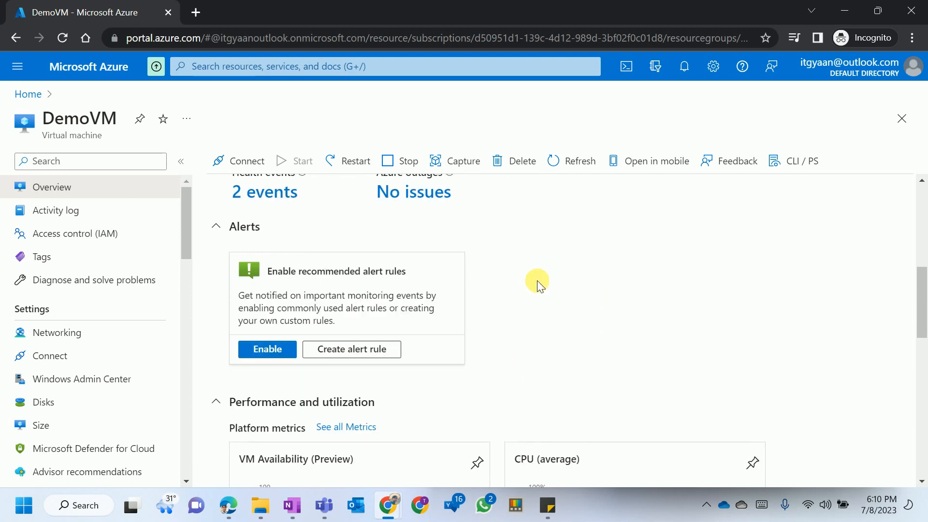
pyautogui.scroll(2, 685, 378)
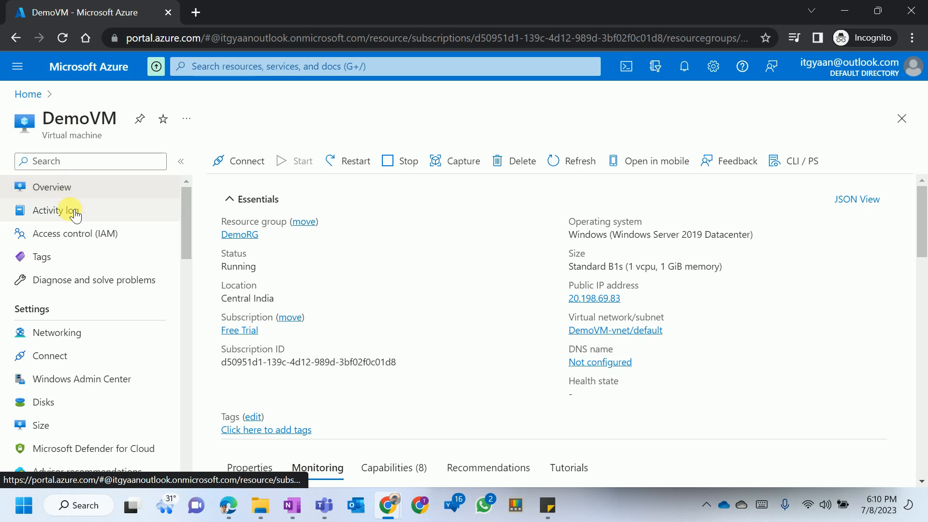
# Examine DemoVM's service menu, covering its settings, operations, monitoring, automation and help options.
pyautogui.scroll(-5, 72, 400)
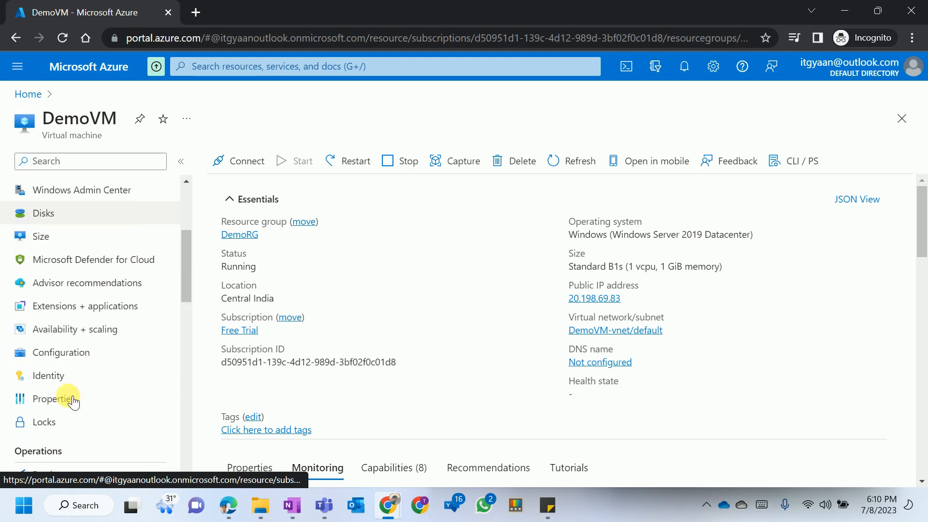
pyautogui.scroll(5, 73, 367)
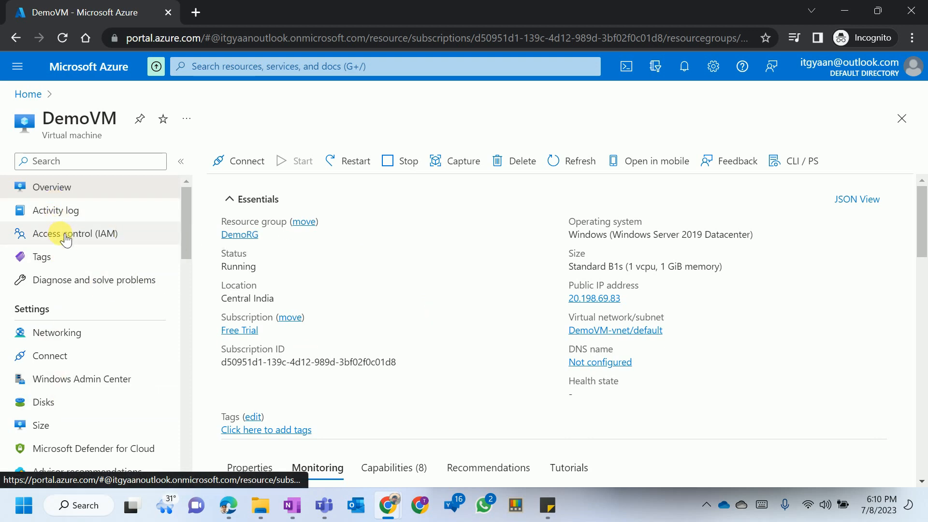
pyautogui.scroll(-1, 114, 238)
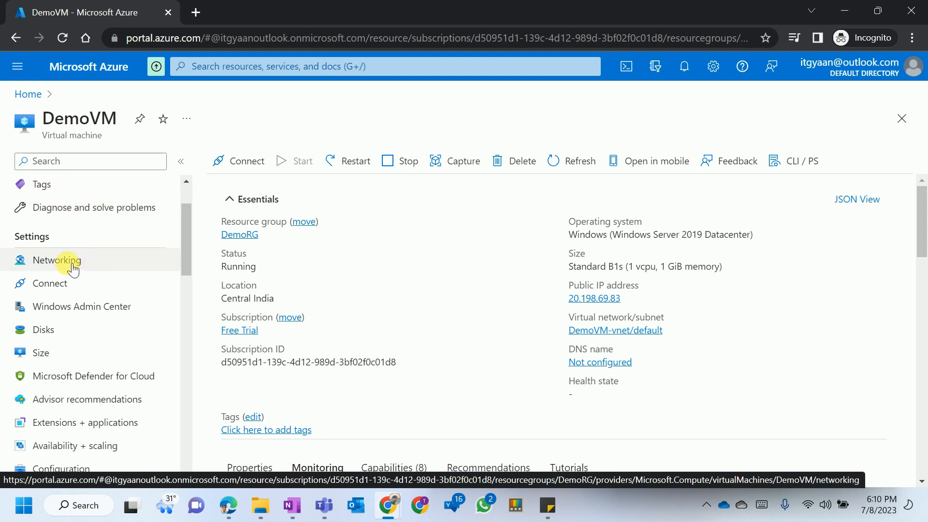
pyautogui.scroll(-1, 68, 311)
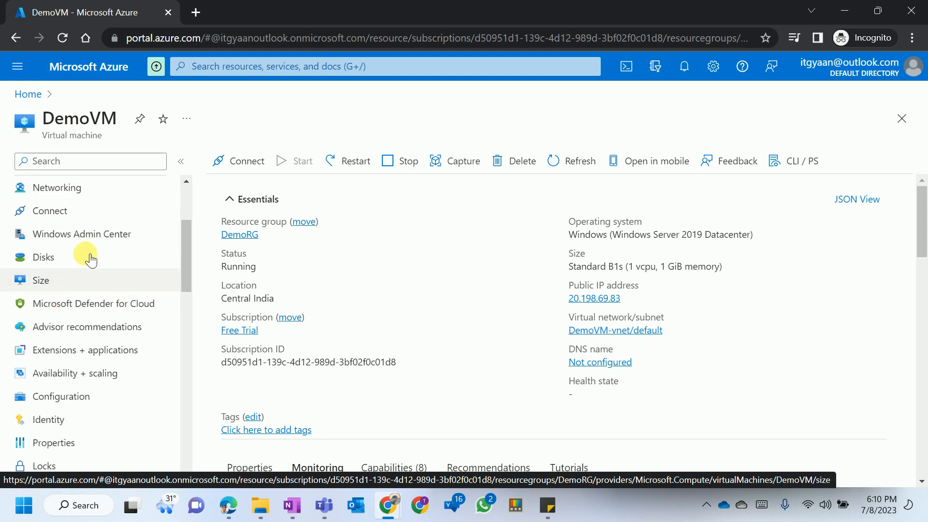
pyautogui.scroll(-2, 75, 353)
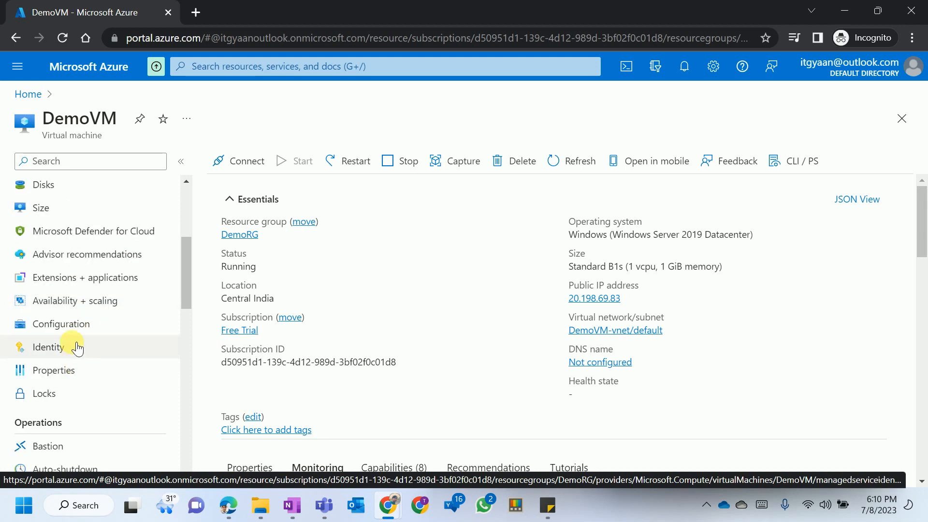
pyautogui.scroll(-4, 83, 380)
pyautogui.scroll(-7, 72, 290)
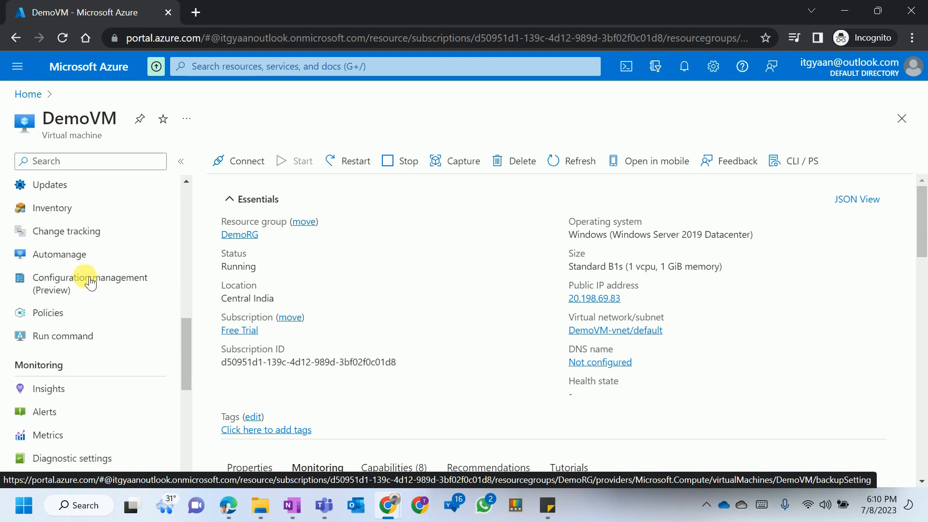
pyautogui.scroll(-3, 76, 346)
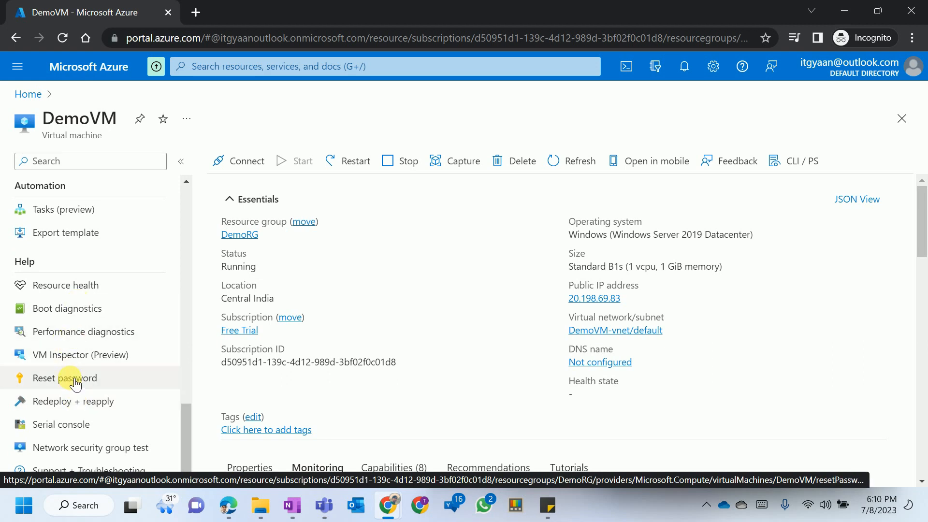
pyautogui.scroll(10, 70, 372)
pyautogui.scroll(10, 74, 366)
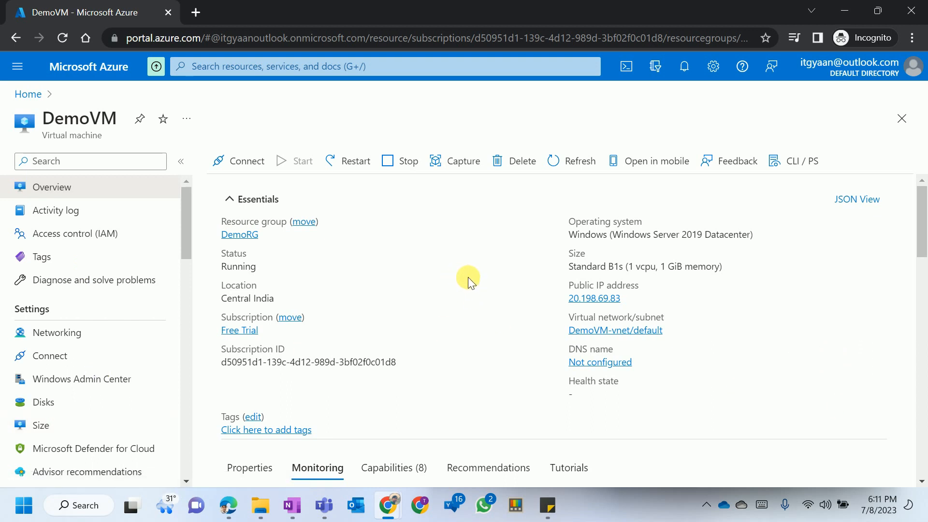
# Return to the portal home page and open DemoVM from the list of virtual machines.
pyautogui.click(28, 97)
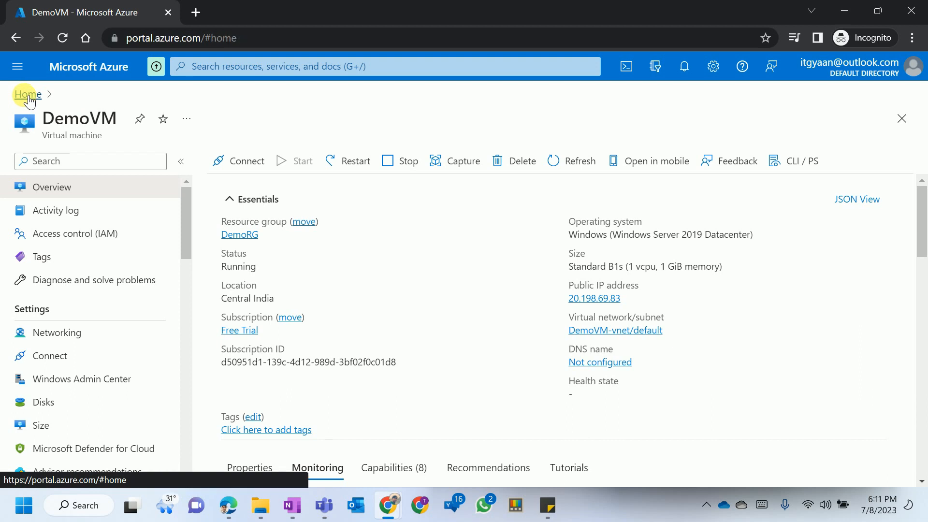
pyautogui.click(20, 70)
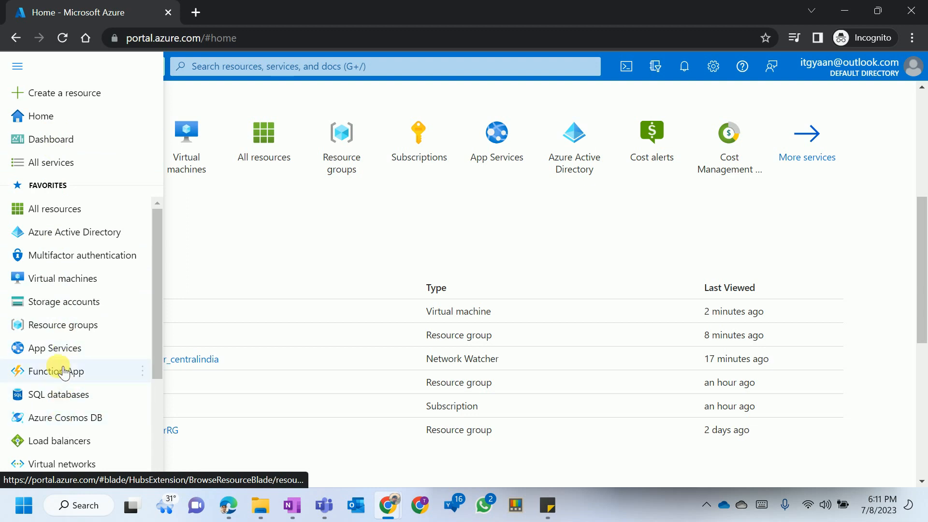
pyautogui.click(62, 279)
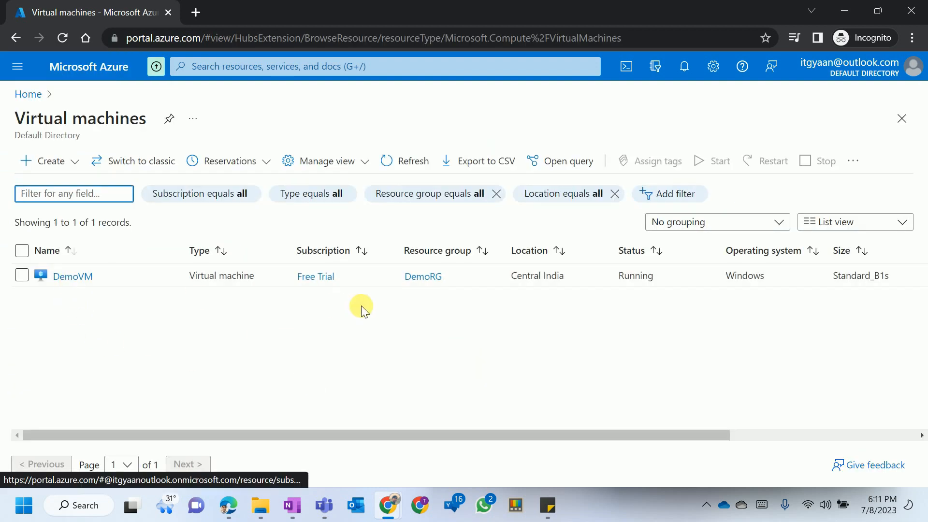
pyautogui.click(73, 277)
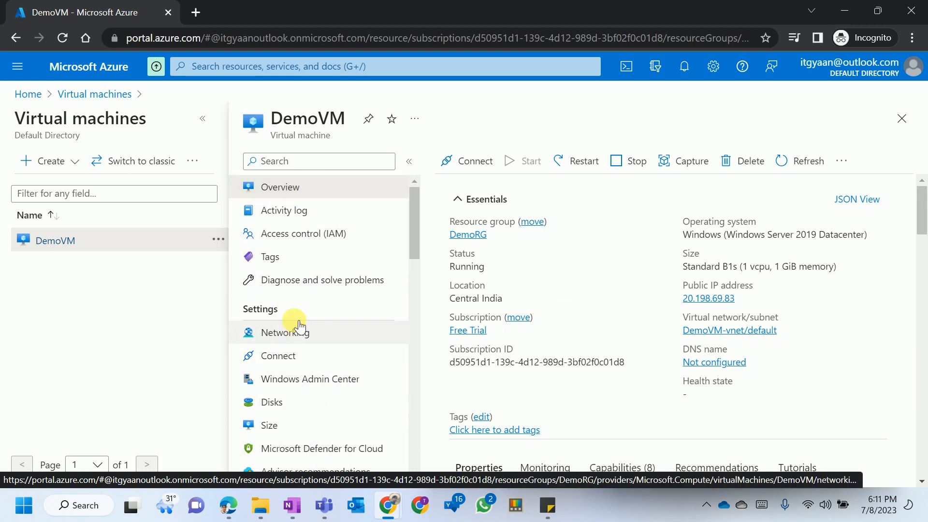
# Examine DemoVM's settings entries, essentials and virtual machine properties, such as the image details, generation and agent status.
pyautogui.scroll(-4, 297, 327)
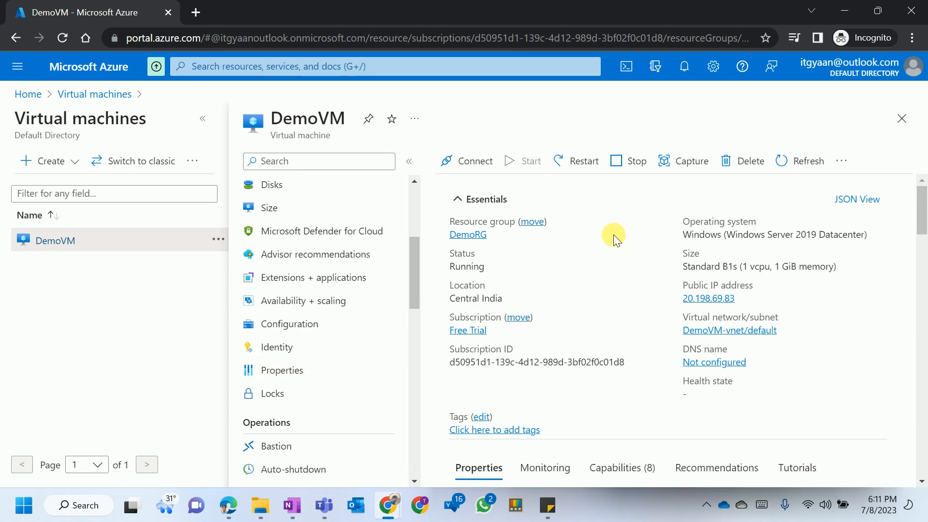
pyautogui.scroll(-5, 613, 237)
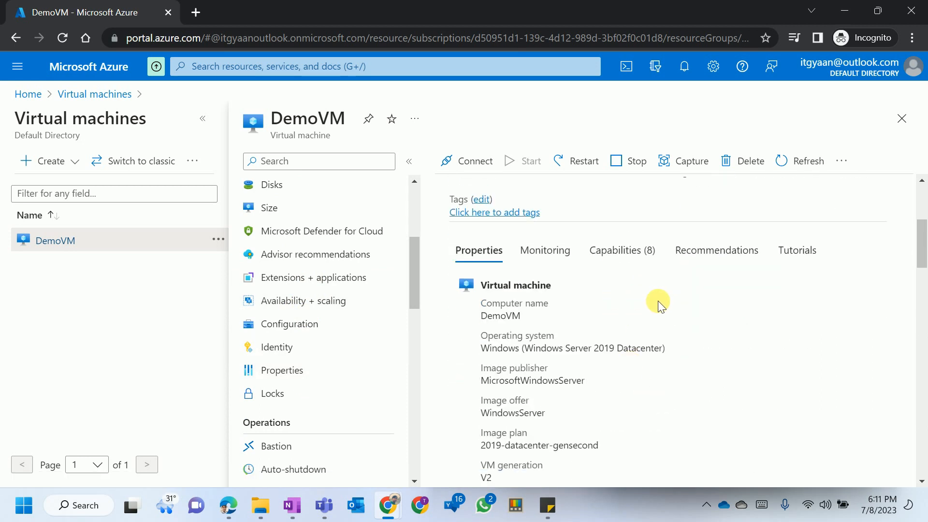
pyautogui.scroll(-12, 673, 321)
pyautogui.scroll(18, 674, 342)
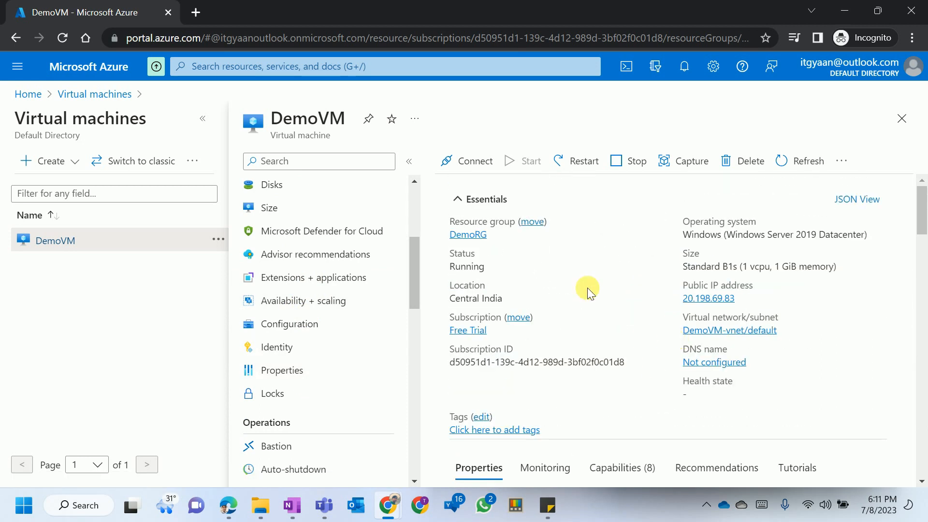
pyautogui.scroll(-3, 615, 320)
pyautogui.scroll(-4, 622, 260)
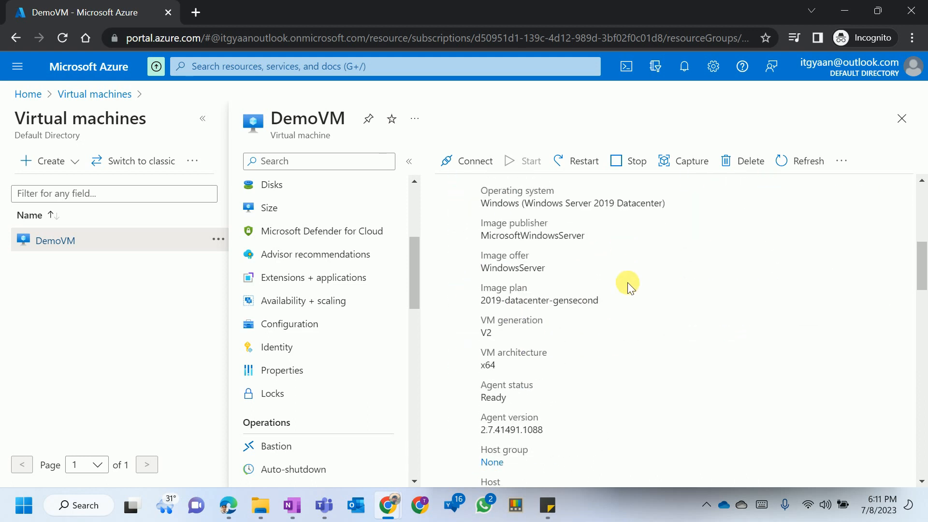
pyautogui.scroll(8, 627, 282)
# List all resources in the directory, examine their types and resource groups, and dismiss the pop-up notification.
pyautogui.click(28, 67)
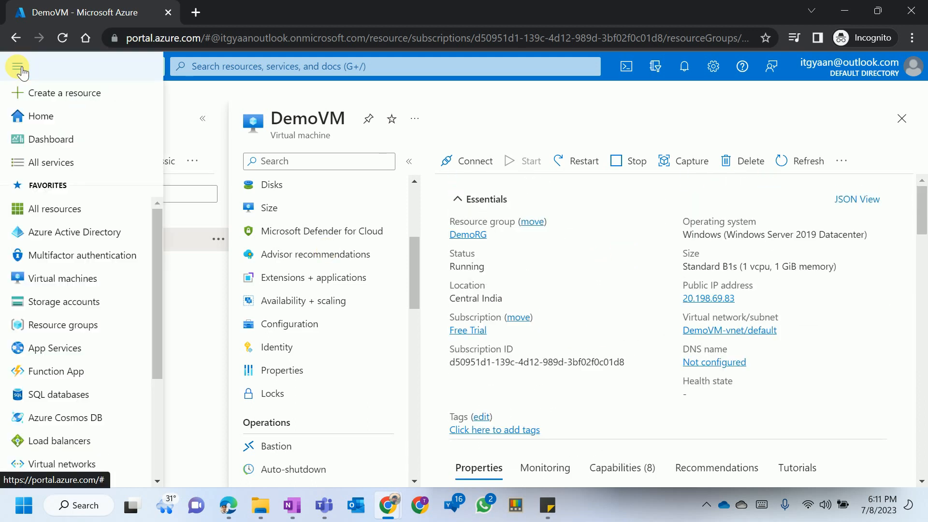
pyautogui.click(57, 211)
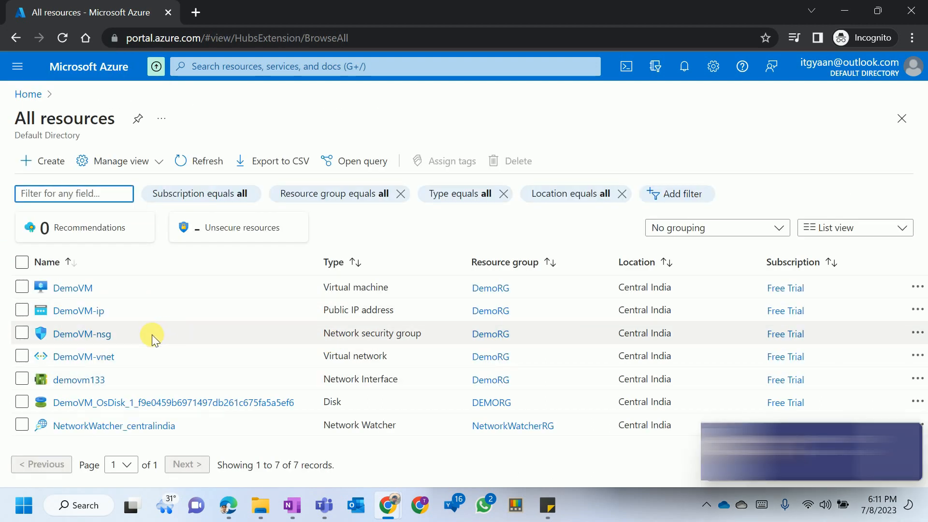
pyautogui.click(908, 438)
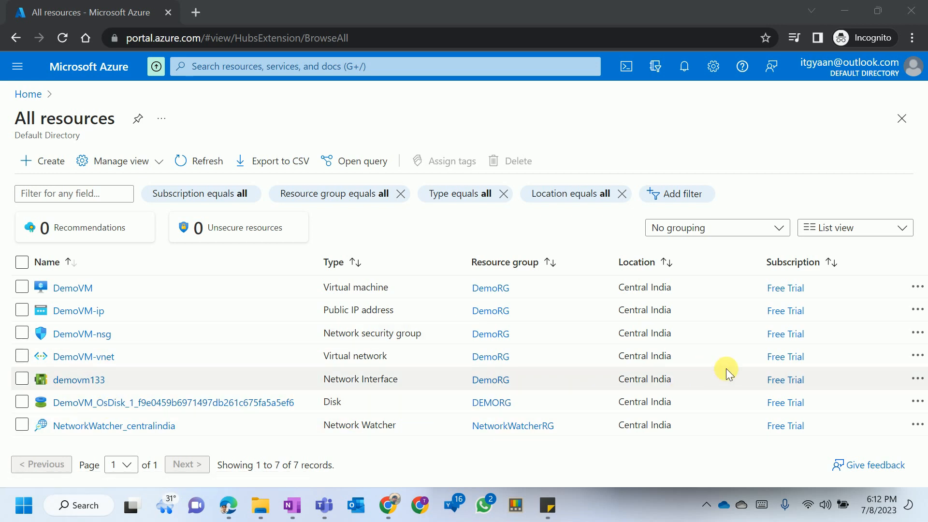
# Leave the resource list for the home page and reopen DemoVM from the virtual machines list.
pyautogui.click(27, 94)
pyautogui.click(18, 66)
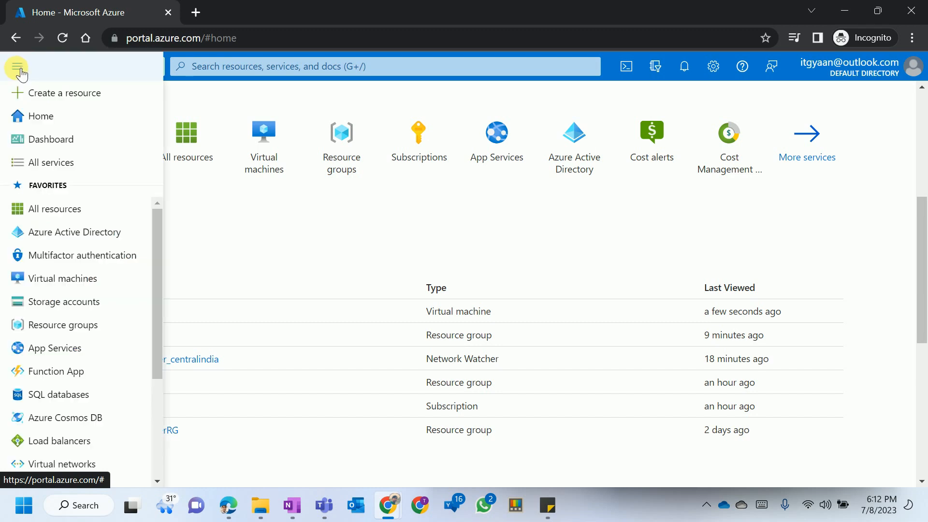
pyautogui.click(62, 284)
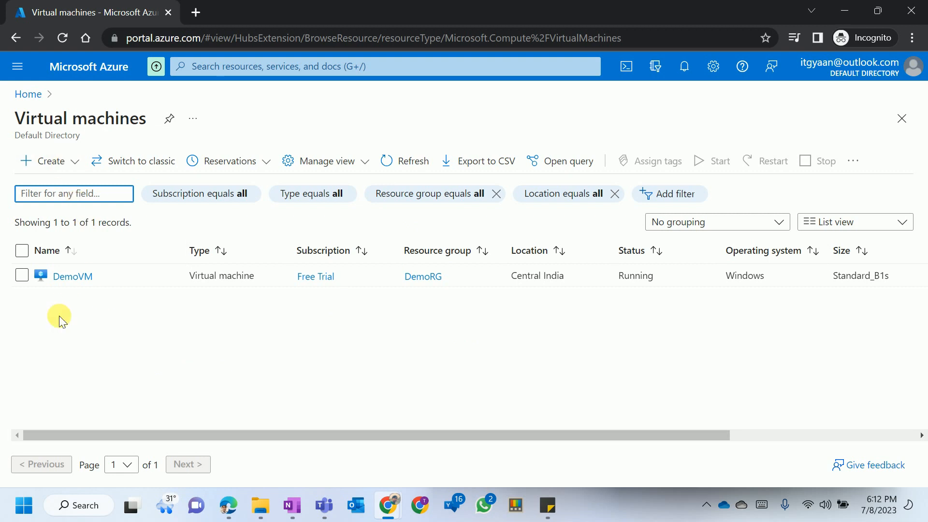
pyautogui.click(73, 276)
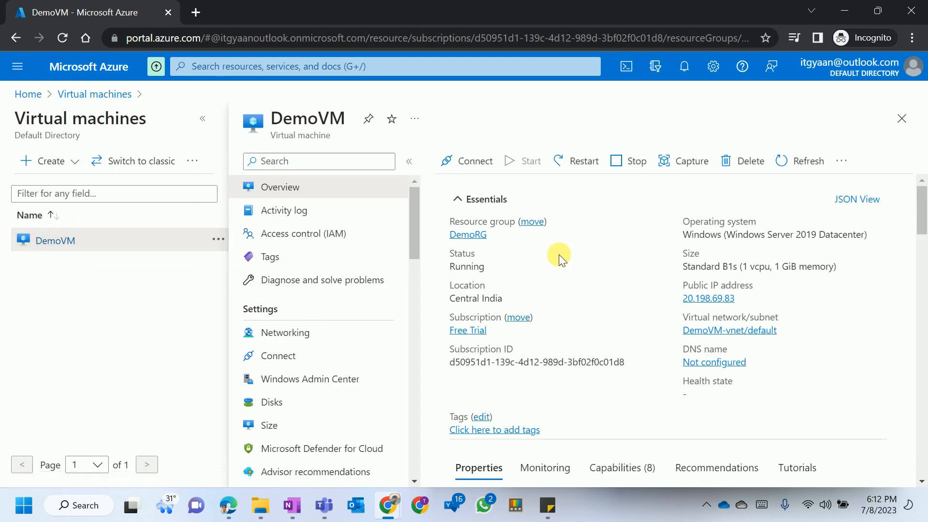
# View DemoVM's connection options, then return to its overview and copy the public IP address.
pyautogui.click(479, 164)
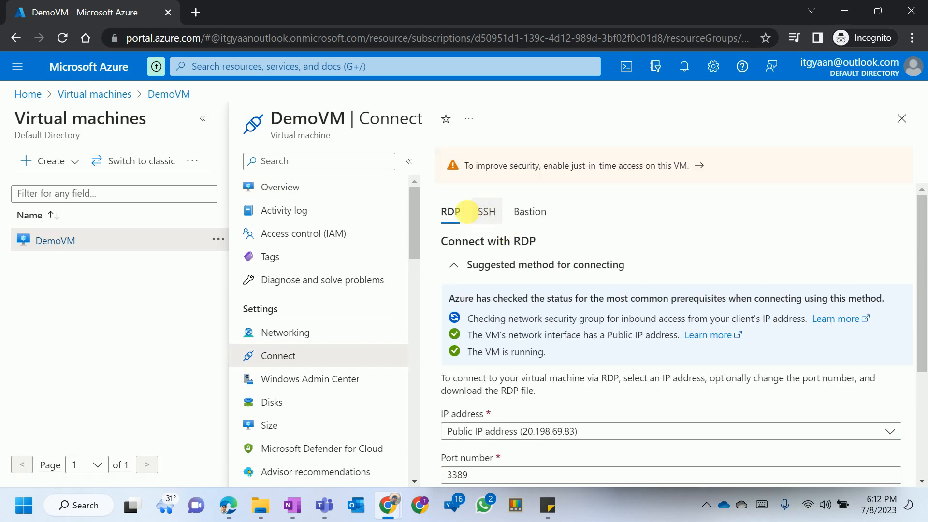
pyautogui.click(290, 186)
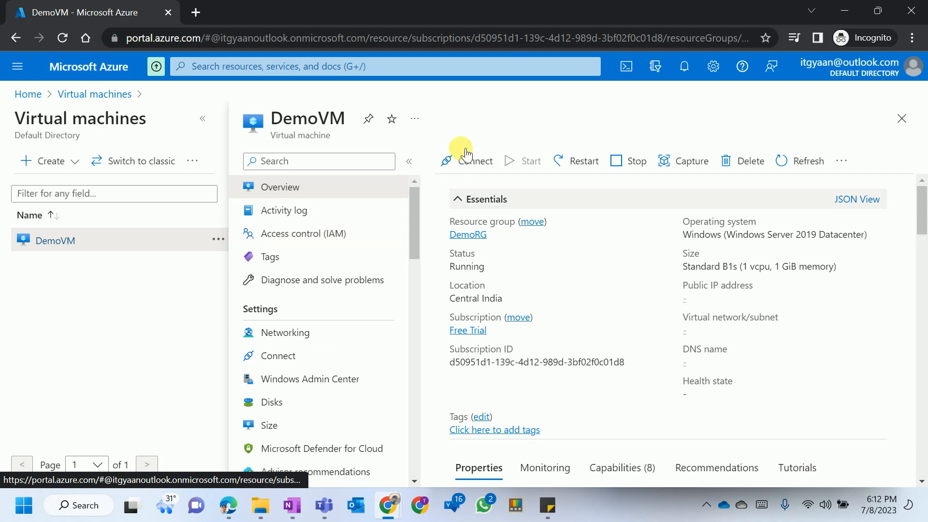
pyautogui.click(744, 300)
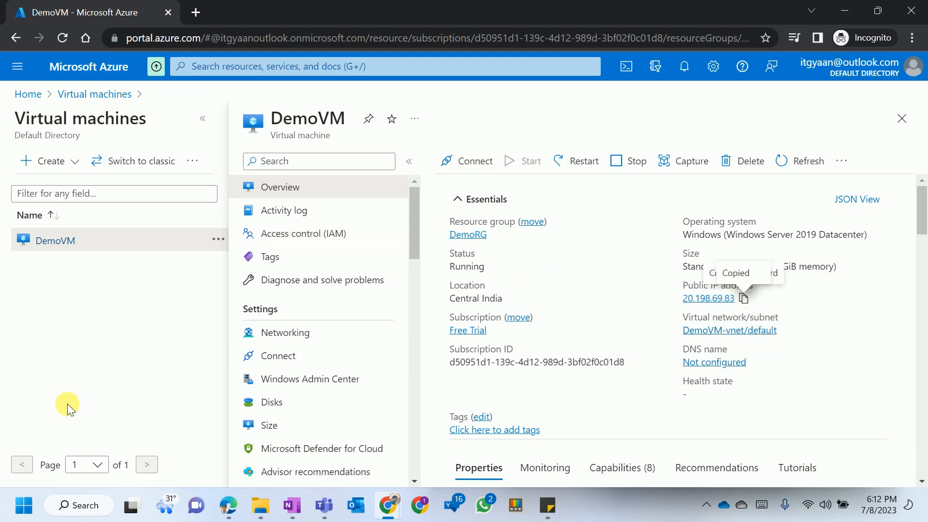
# Launch Remote Desktop Connection from the Windows Run dialog with the command mstsc.
pyautogui.rightClick(22, 505)
pyautogui.click(26, 505)
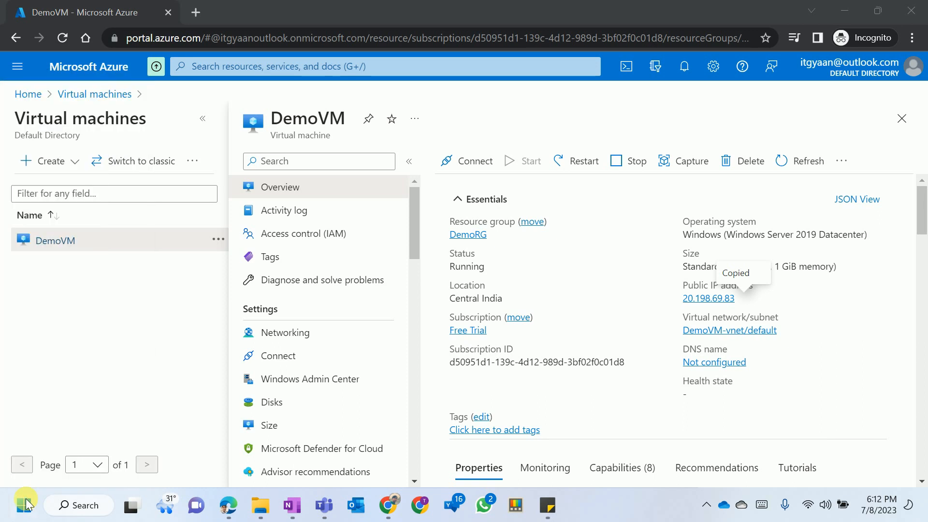
pyautogui.rightClick(25, 505)
pyautogui.click(20, 421)
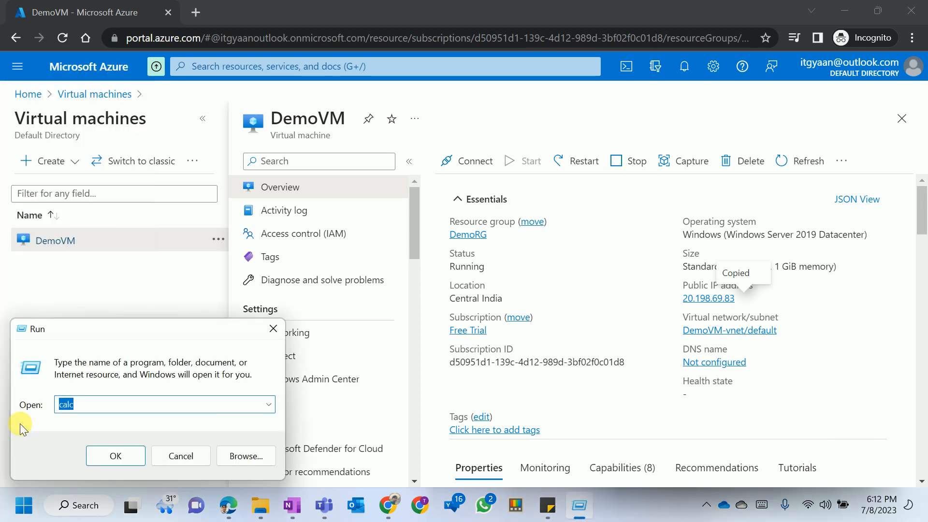
pyautogui.write('cmd')
pyautogui.press('BackSpace')
pyautogui.press('BackSpace')
pyautogui.press('BackSpace')
pyautogui.write('mstsc')
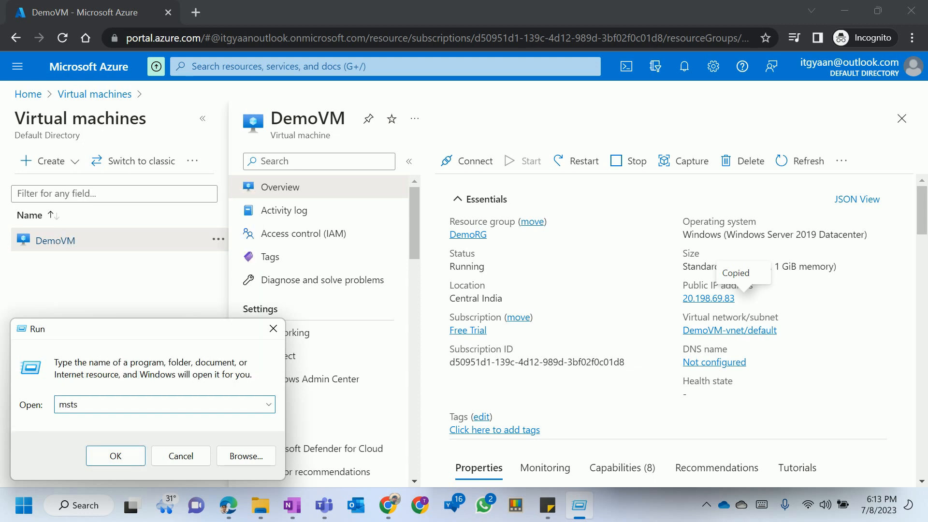
pyautogui.click(127, 456)
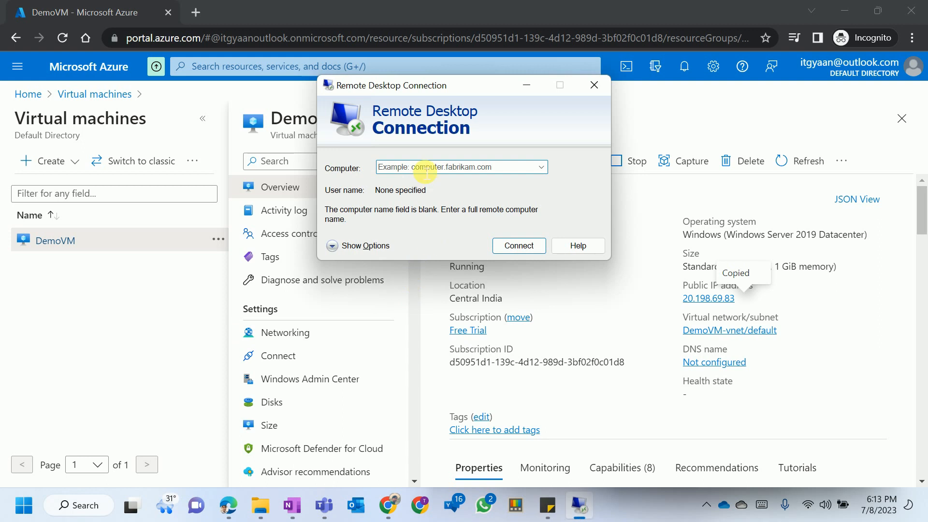
# Try a remote desktop connection to the copied public IP address, then cancel the credentials request and close the connection window.
pyautogui.hotkey('ctrl', 'v')
pyautogui.click(518, 245)
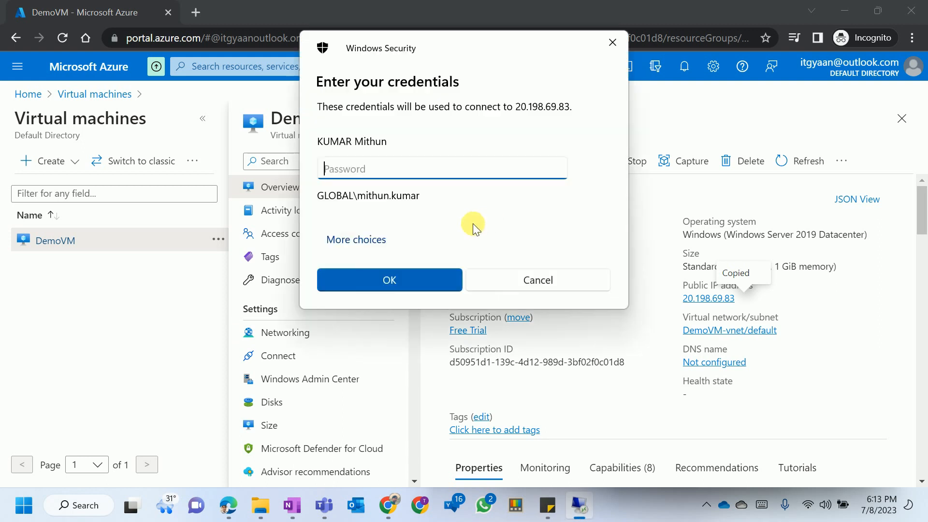
pyautogui.click(613, 41)
pyautogui.click(603, 85)
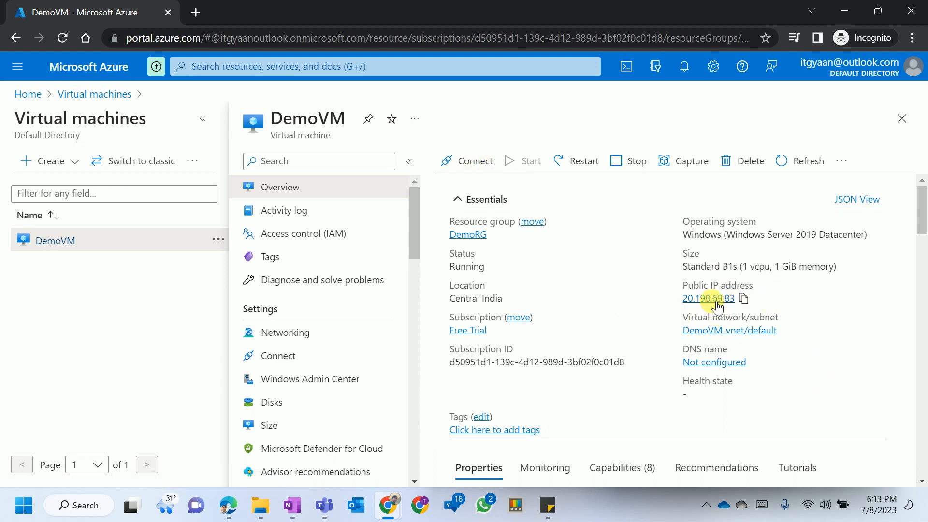
# Open DemoVM's RDP connection options and download the RDP file for the public IP address and port 3389.
pyautogui.click(472, 167)
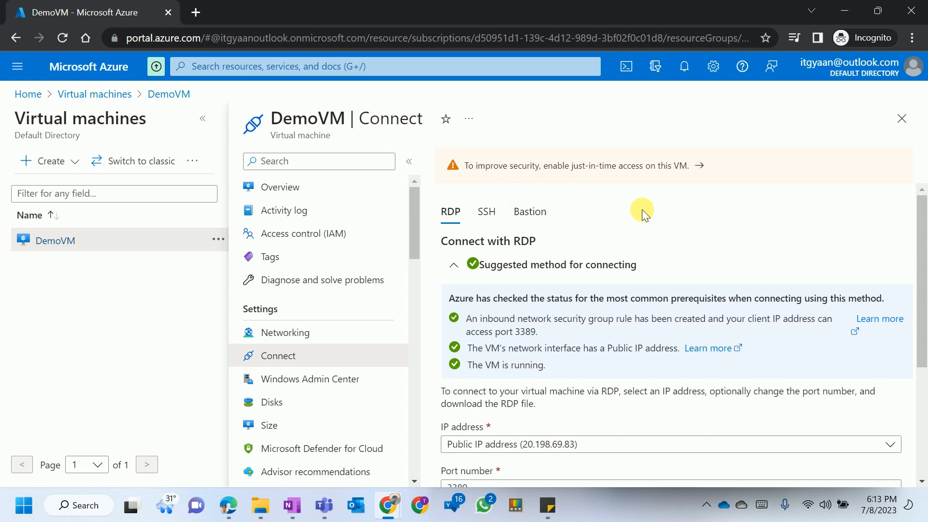
pyautogui.scroll(-2, 639, 216)
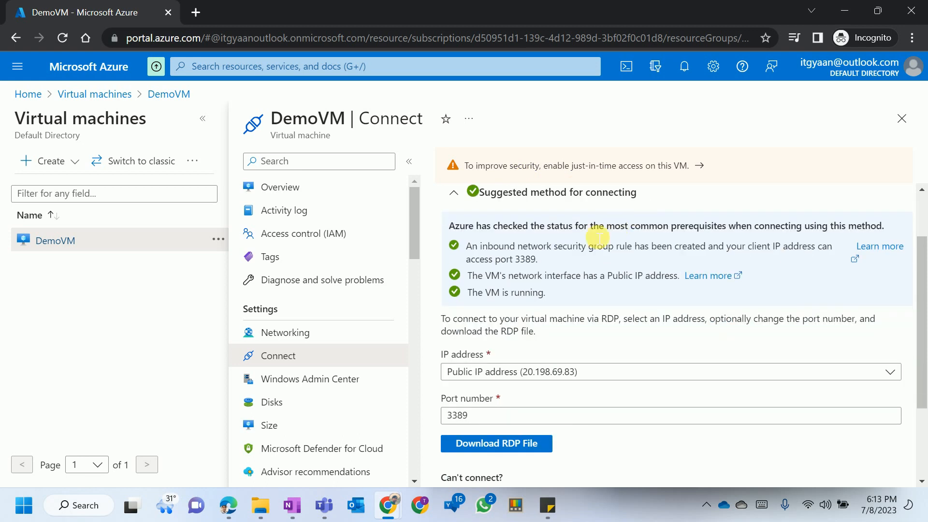
pyautogui.scroll(-2, 552, 394)
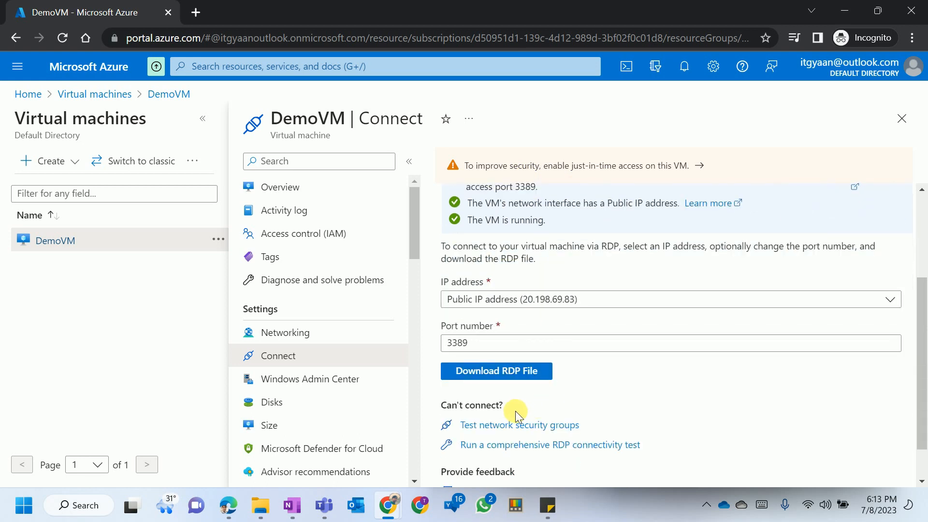
pyautogui.click(496, 377)
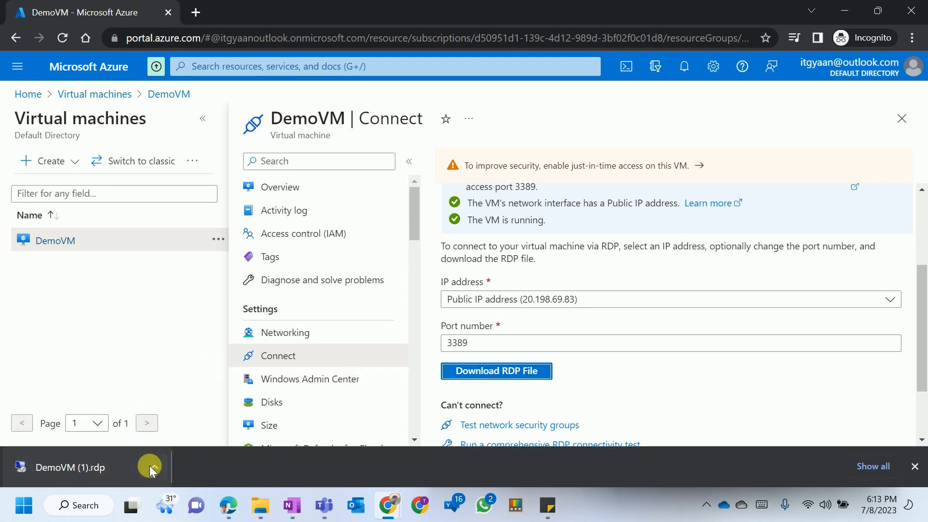
# Open the downloaded DemoVM (1).rdp file, connect despite the unknown publisher, and choose to sign in with a different account.
pyautogui.click(70, 469)
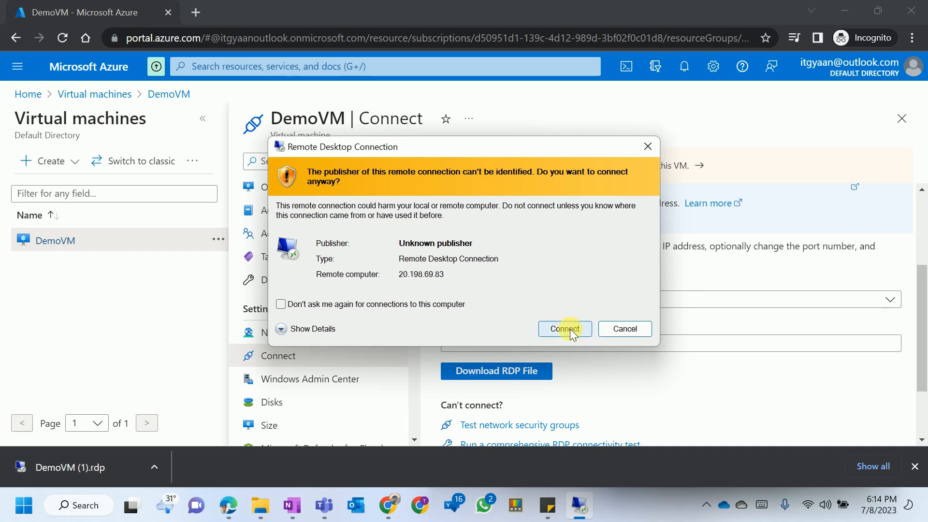
pyautogui.click(564, 329)
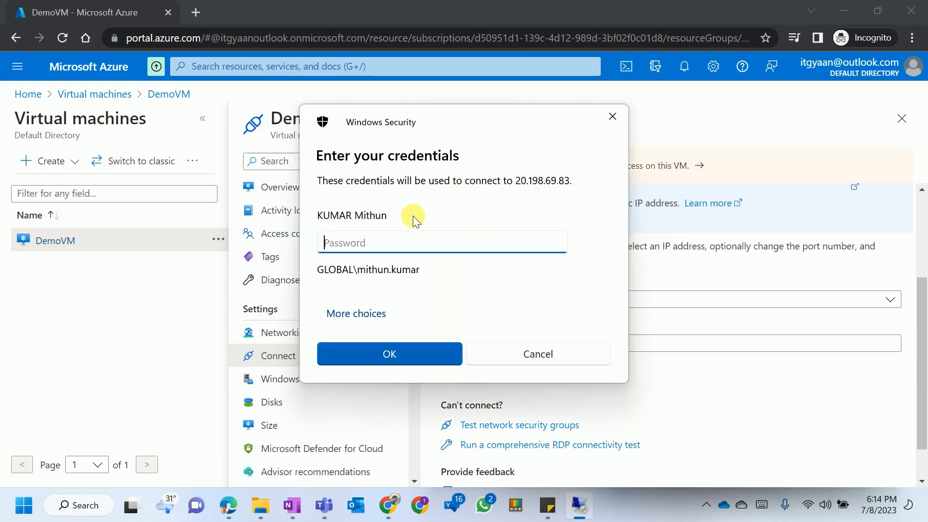
pyautogui.click(367, 315)
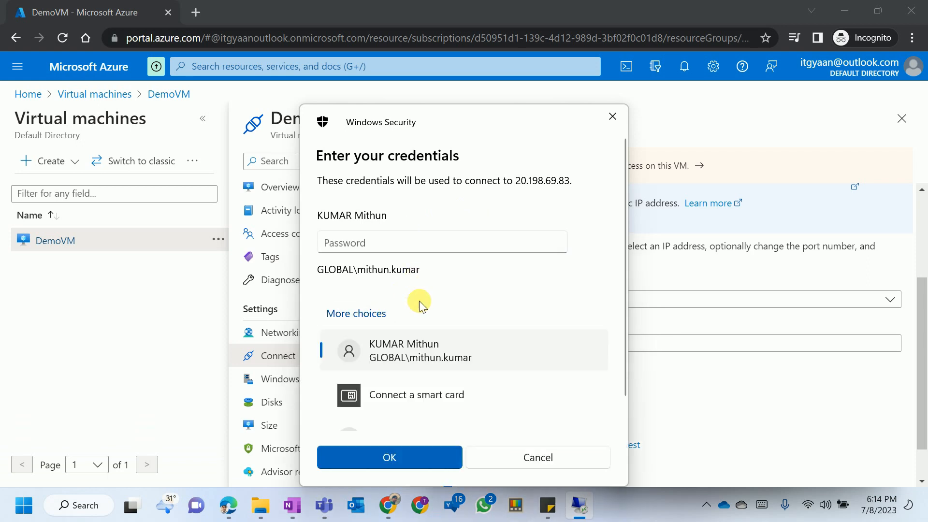
pyautogui.click(410, 415)
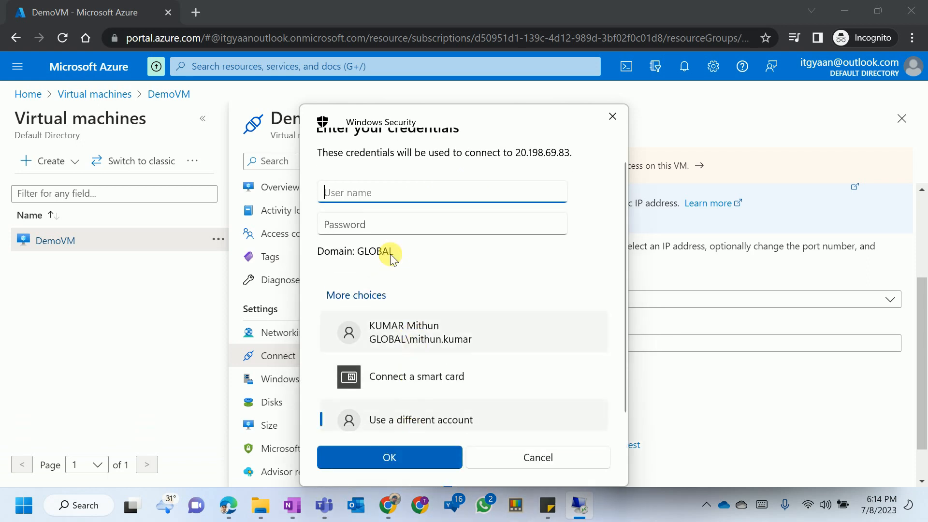
# Sign in to the remote computer with user name demovm and the account password, accepting the untrusted certificate.
pyautogui.write('d')
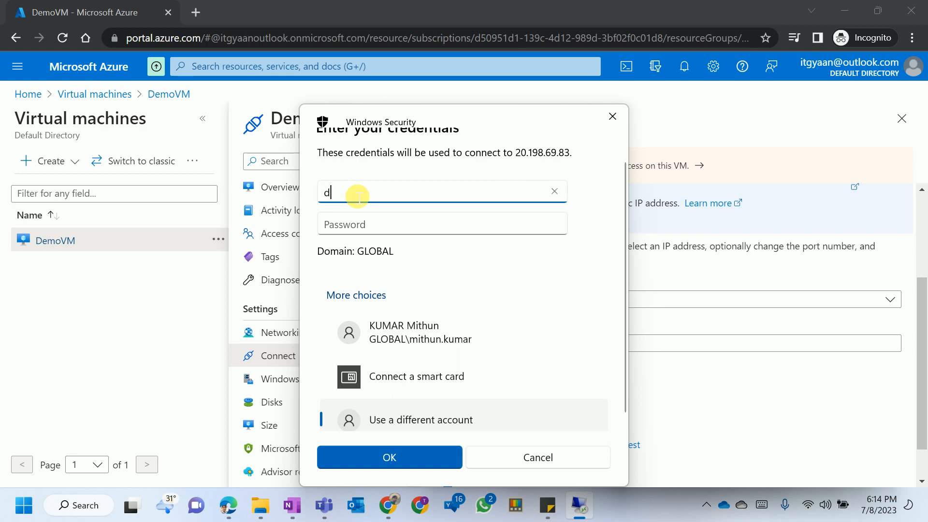
pyautogui.write('emovm')
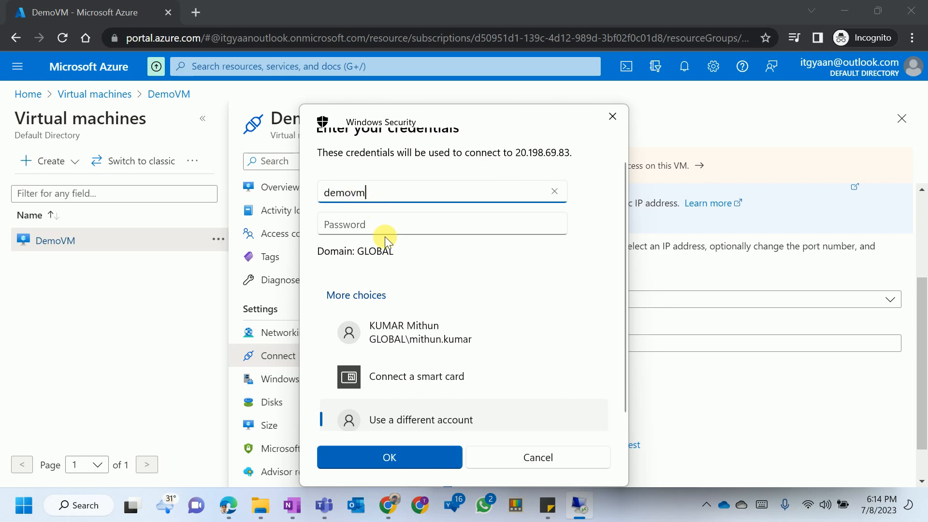
pyautogui.click(383, 234)
pyautogui.write('•••••')
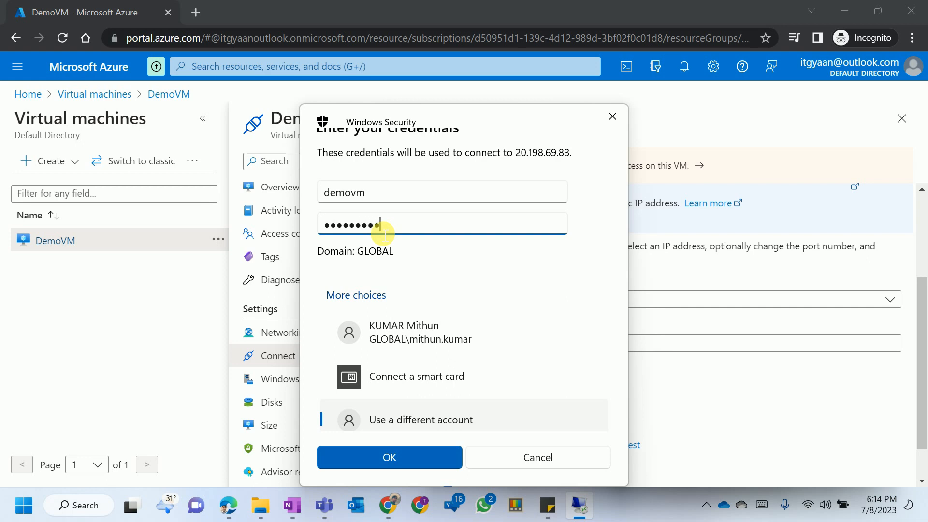
pyautogui.click(406, 457)
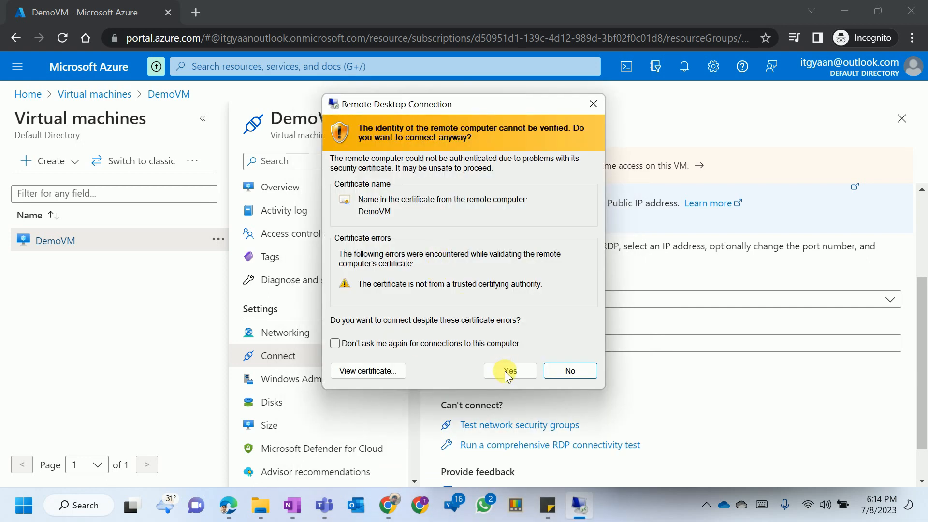
pyautogui.click(511, 372)
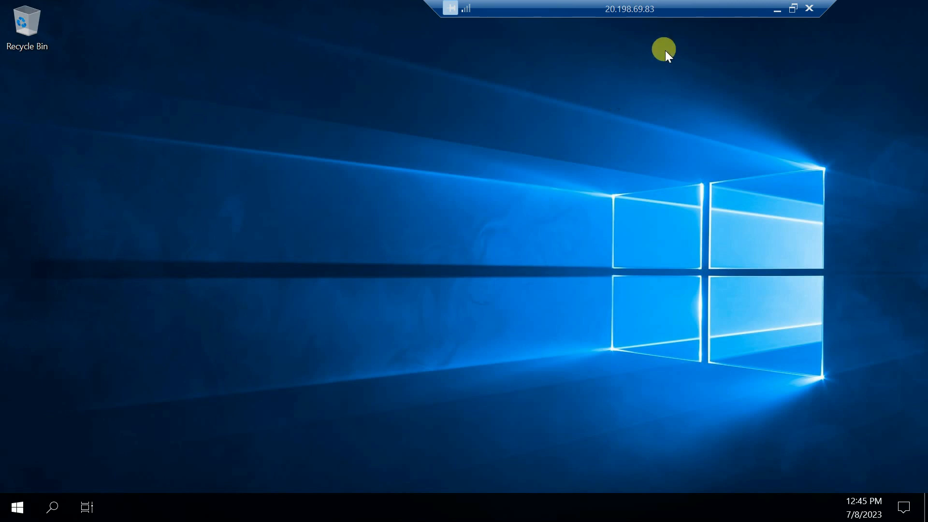
# Slide the remote session's connection bar aside and allow the VM to be discoverable by other devices on its network.
pyautogui.moveTo(680, 10); pyautogui.dragTo(584, 15)
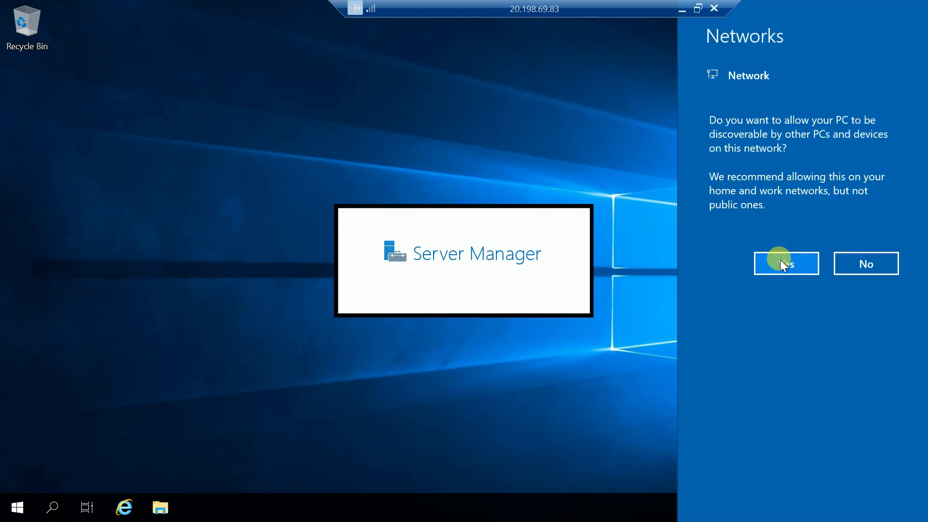
pyautogui.click(786, 266)
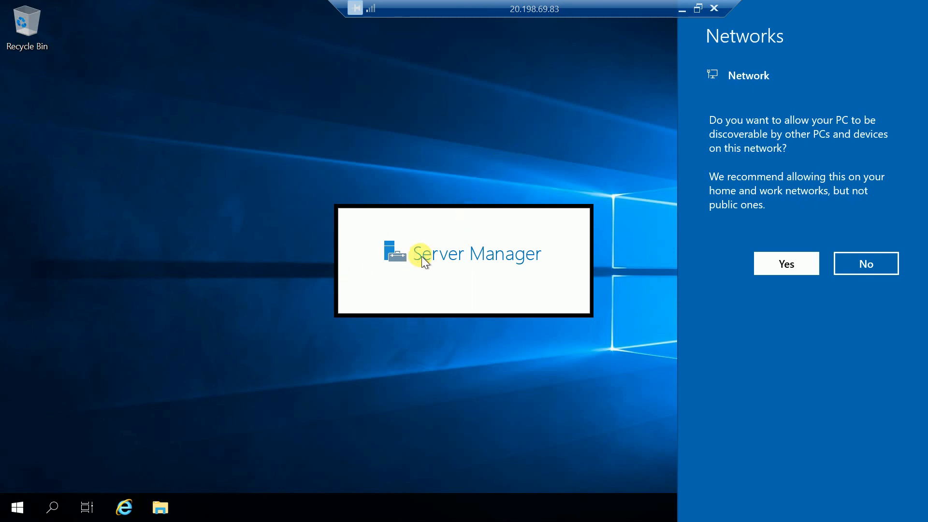
pyautogui.click(470, 381)
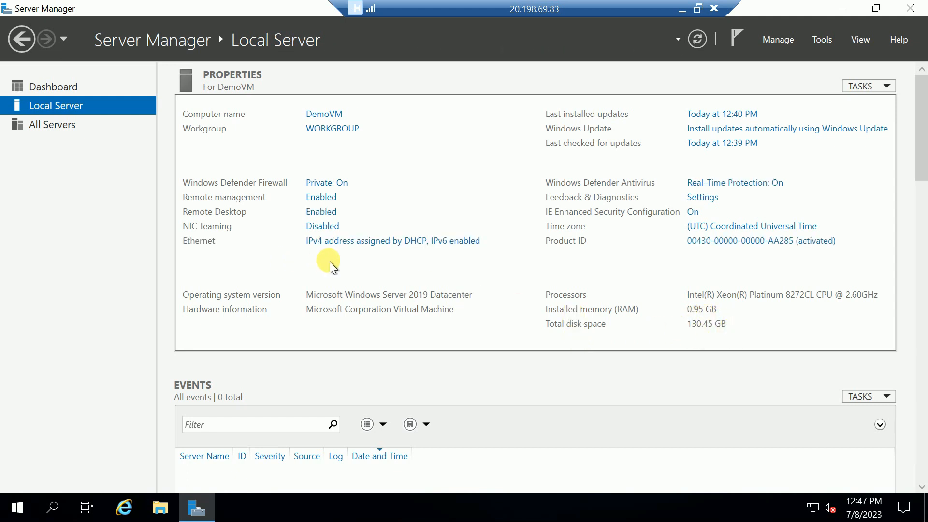
# Look through the Add Roles and Features Wizard with role-based installation up to the destination server page, then close the wizard and Server Manager.
pyautogui.click(783, 45)
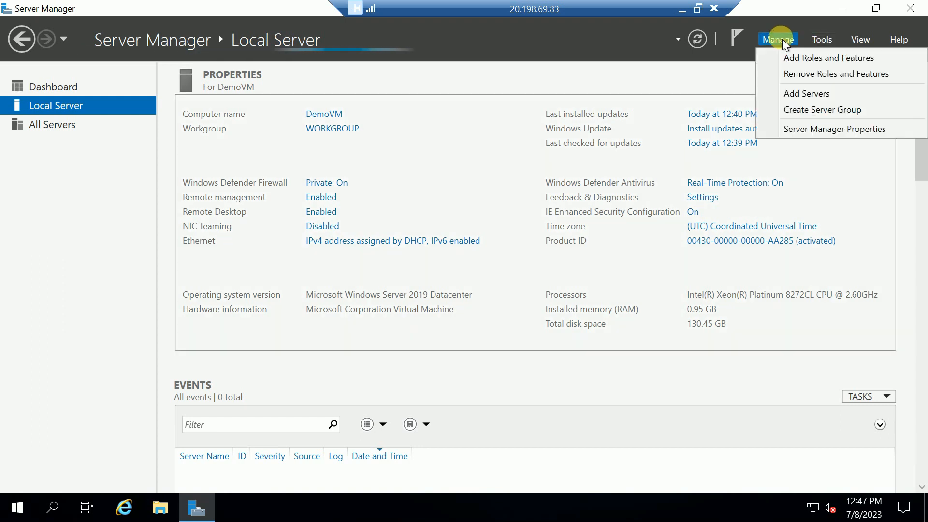
pyautogui.click(800, 59)
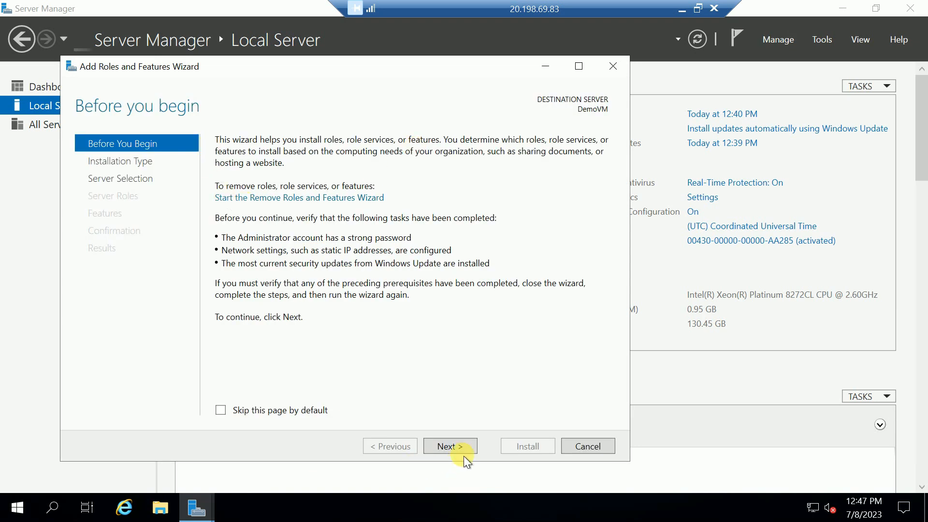
pyautogui.click(464, 456)
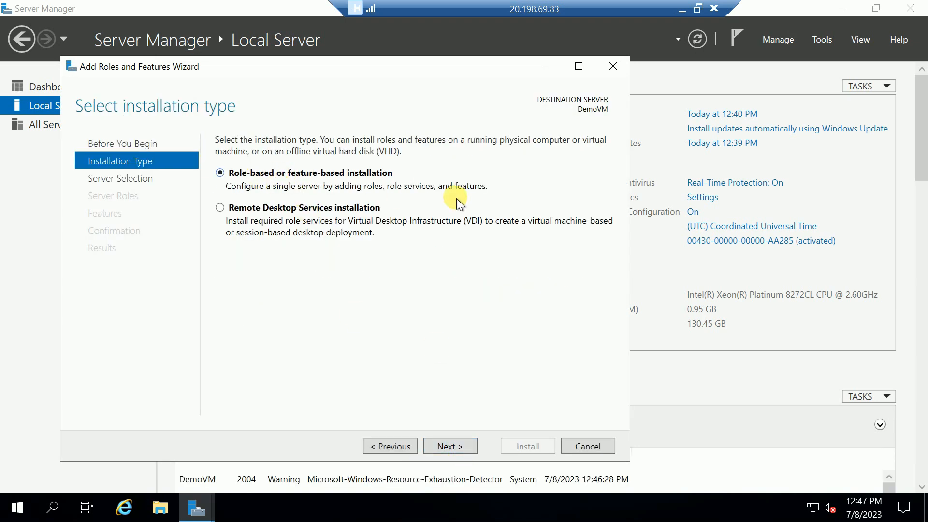
pyautogui.click(449, 446)
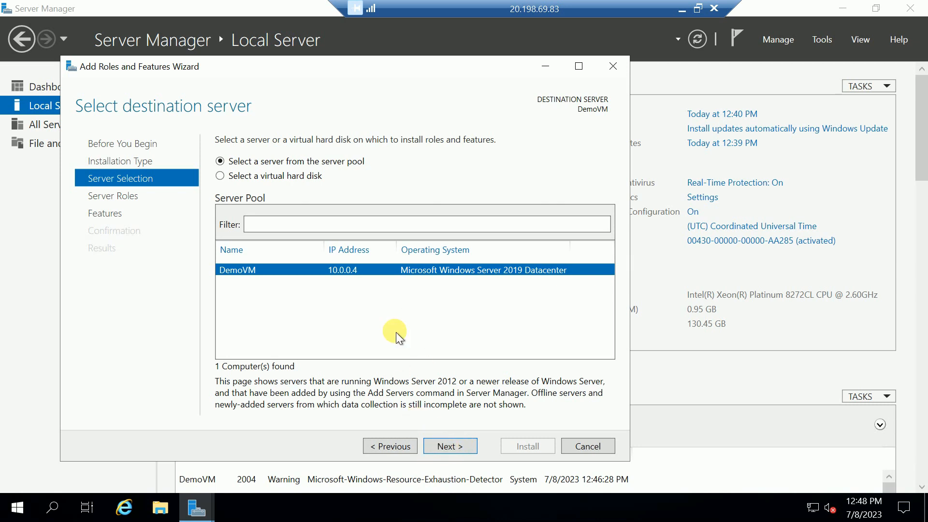
pyautogui.click(612, 66)
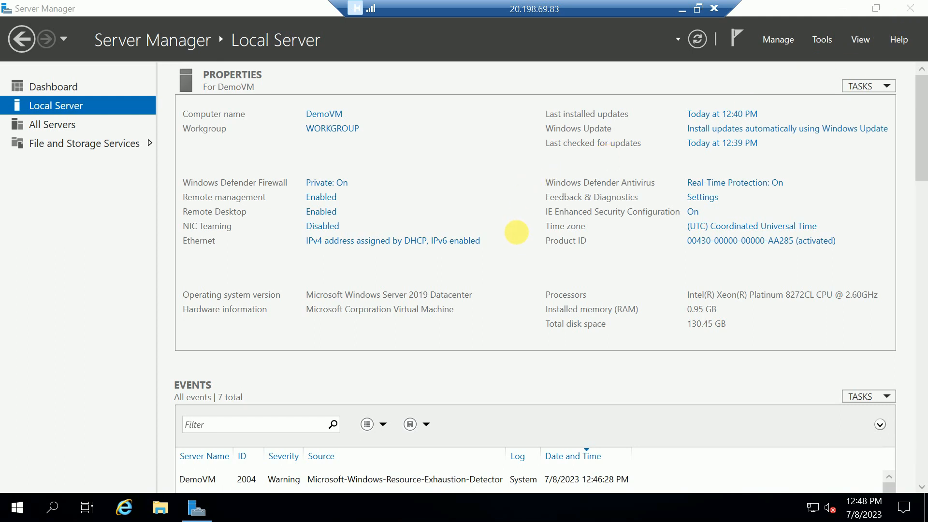
pyautogui.hotkey('alt', 'F4')
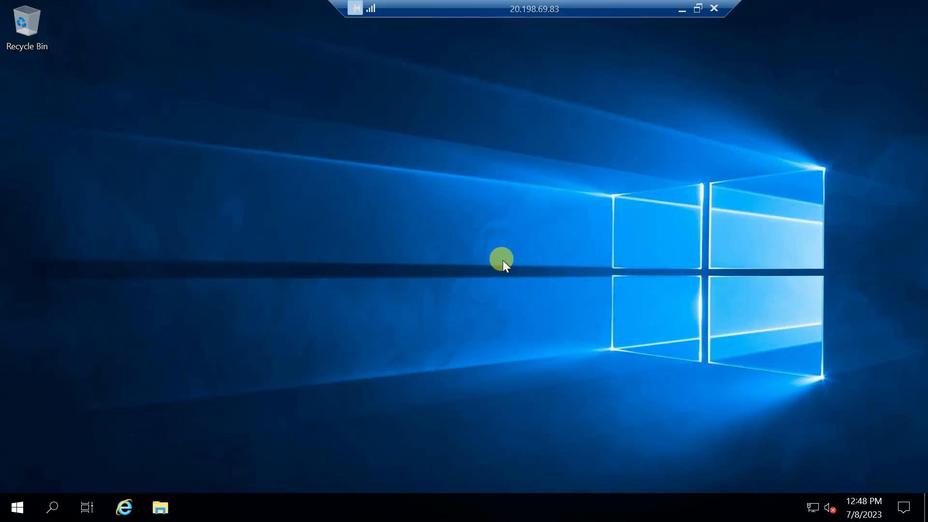
# Switch the full-screen remote session to a smaller window and place it beside DemoVM's details in the Azure portal.
pyautogui.click(696, 9)
pyautogui.moveTo(198, 10); pyautogui.dragTo(201, 125)
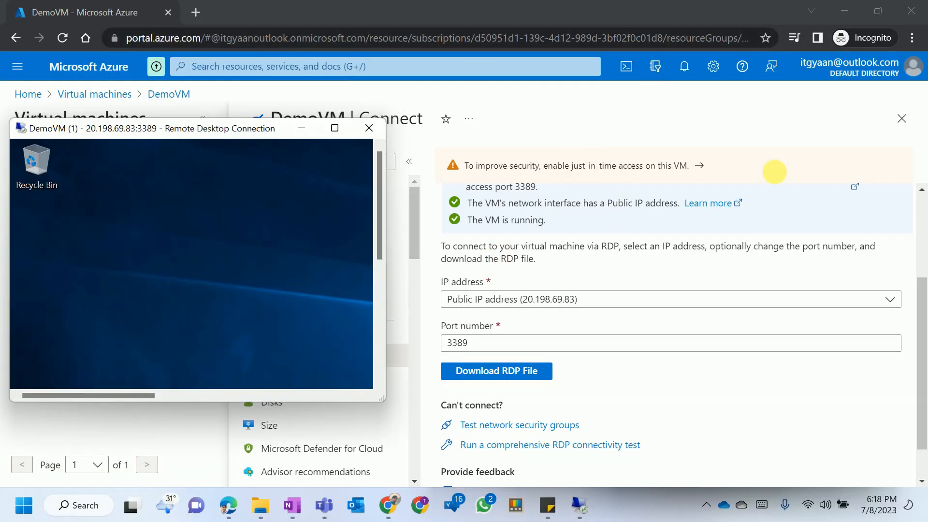
pyautogui.doubleClick(168, 129)
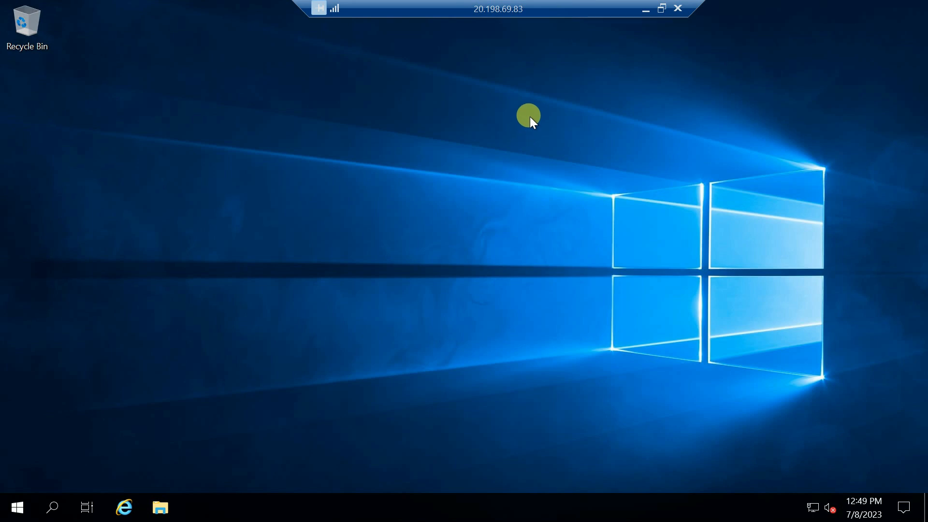
pyautogui.click(660, 10)
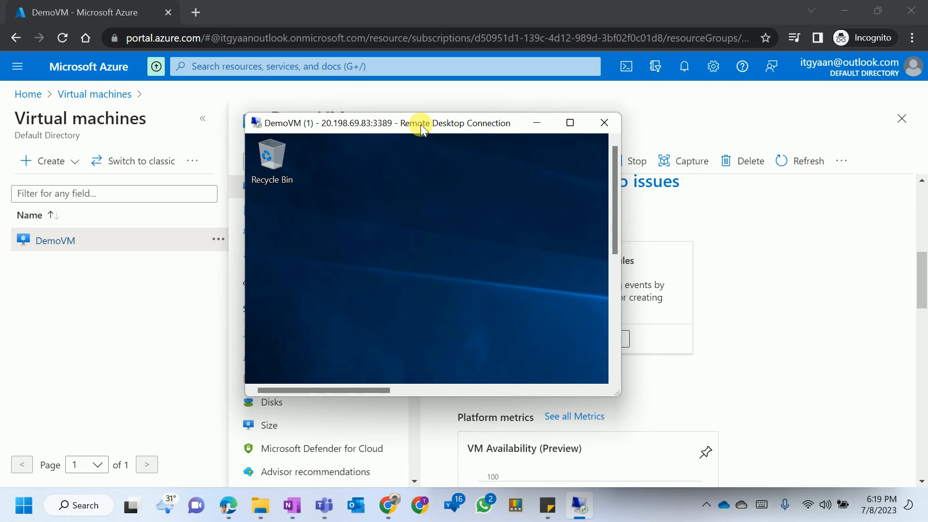
pyautogui.moveTo(419, 125); pyautogui.dragTo(243, 117)
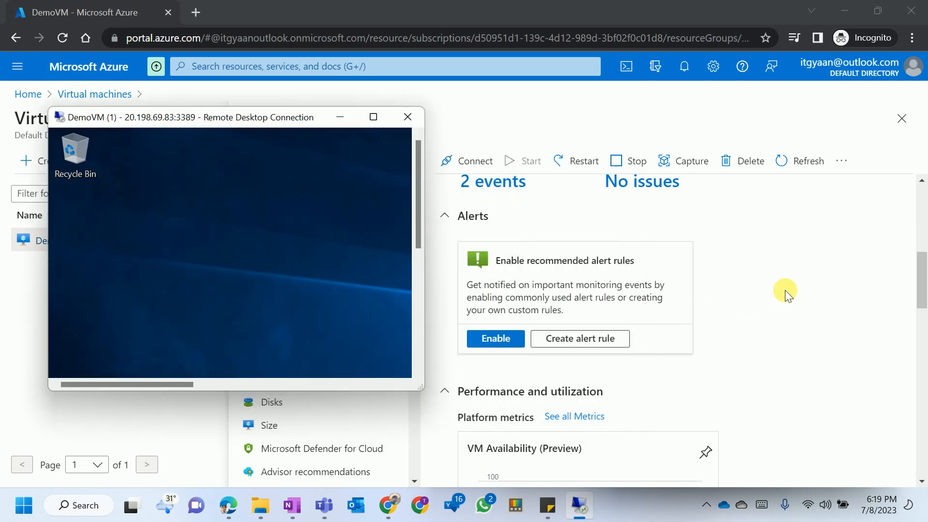